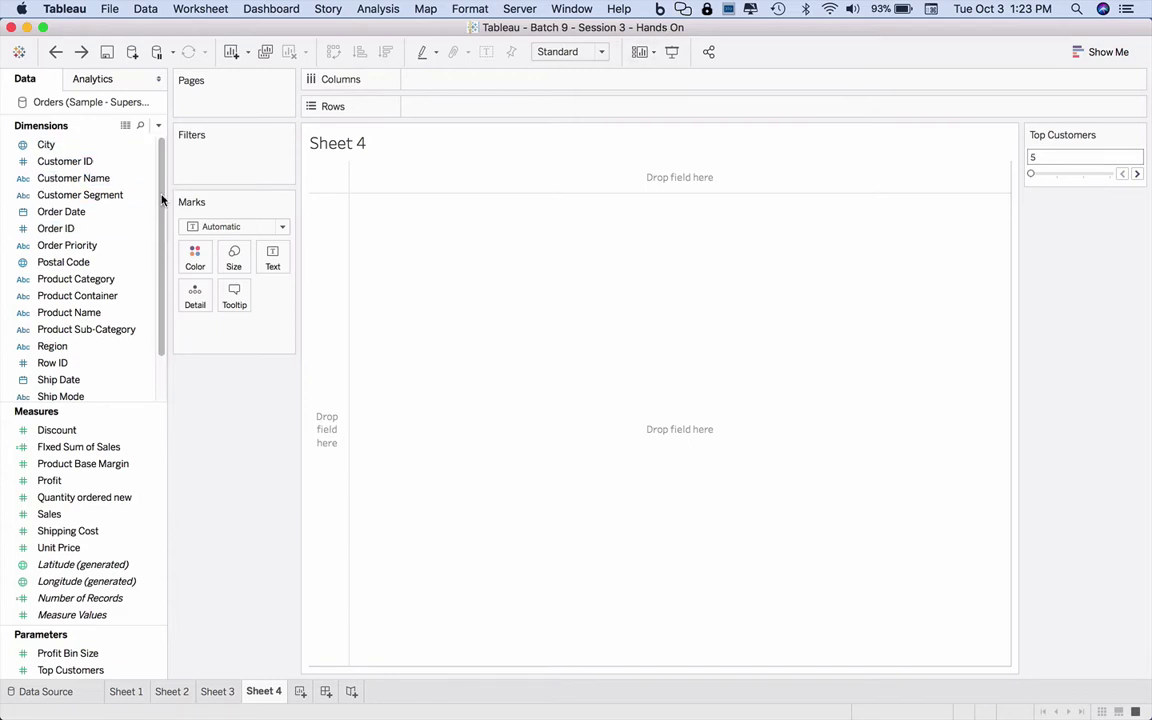
Create a hierarchy from the City and State or Province dimensions, naming it "State or Province, City"
{"action": "left_click", "coordinate": [126, 149]}
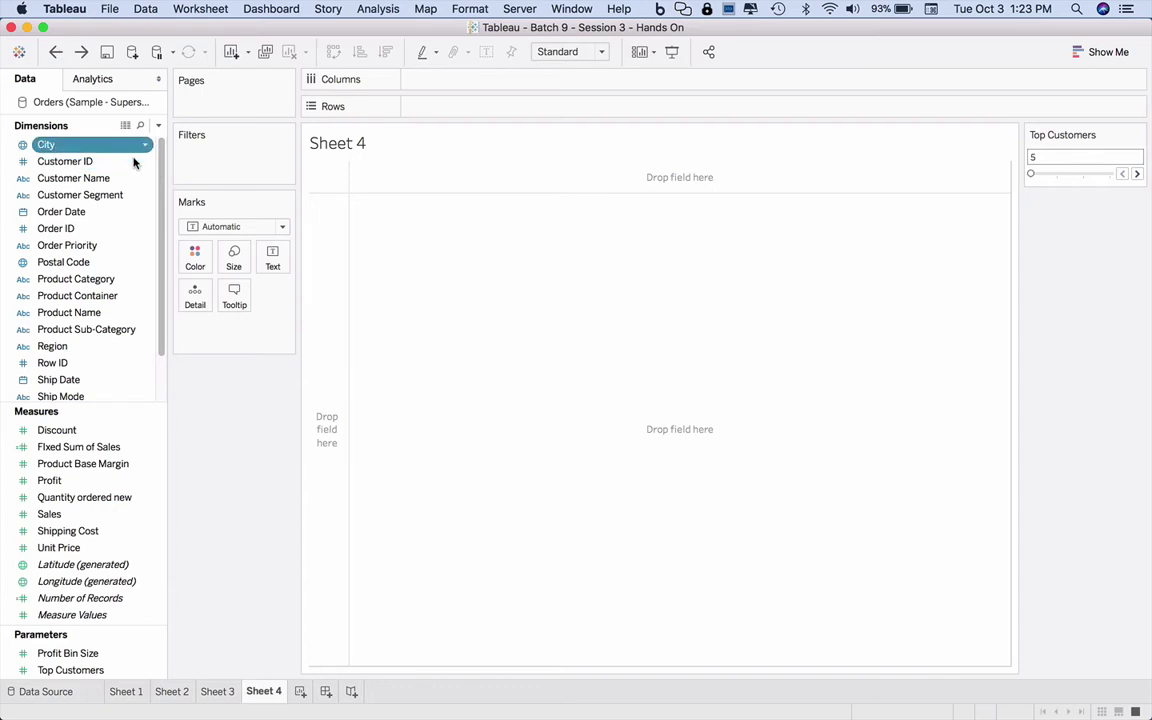
{"action": "scroll", "coordinate": [158, 240], "scroll_direction": "down", "scroll_amount": 3}
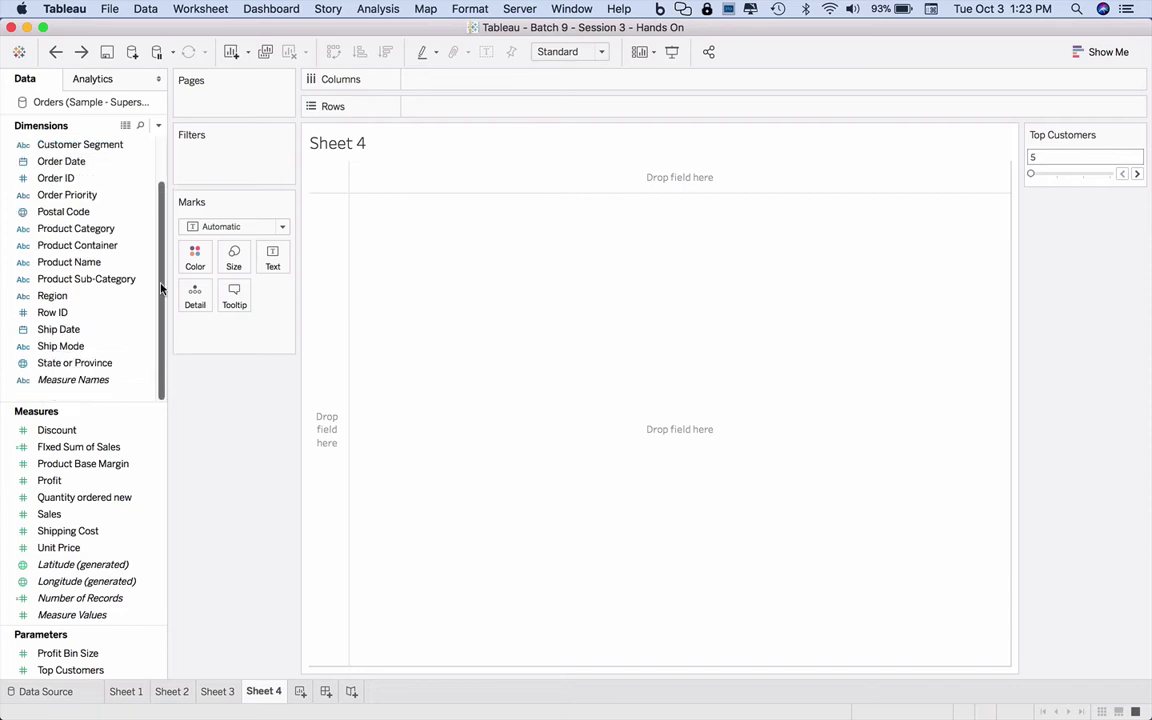
{"action": "left_click", "coordinate": [103, 364]}
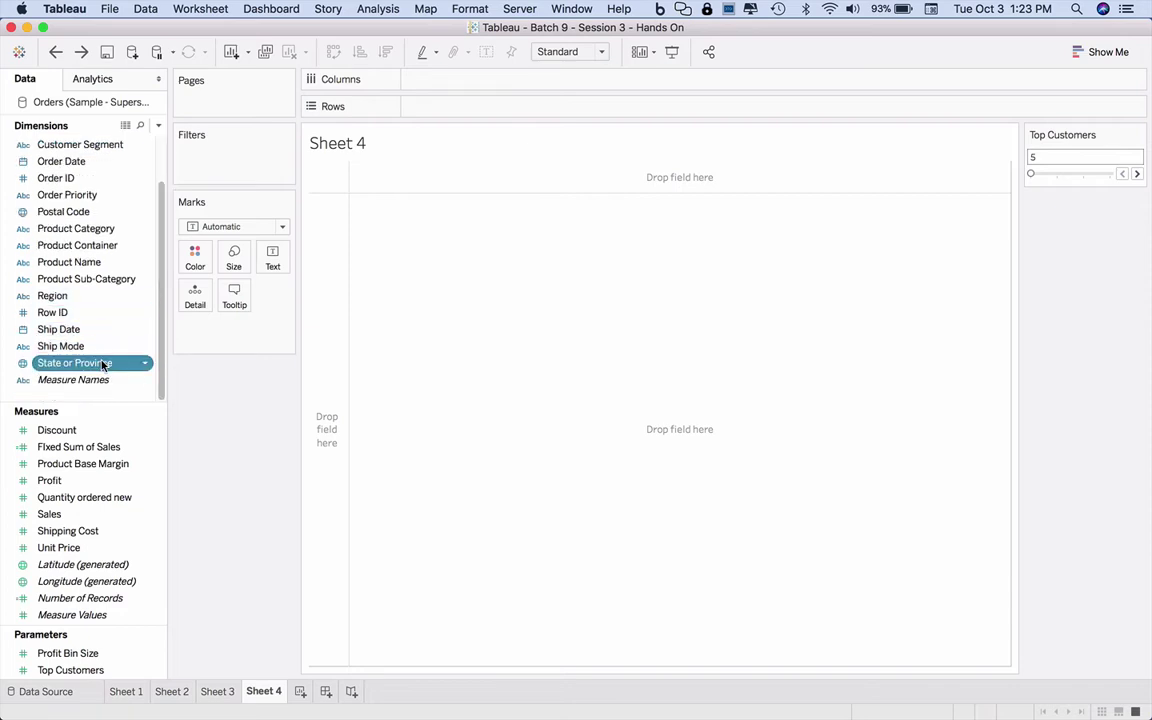
{"action": "right_click", "coordinate": [103, 365]}
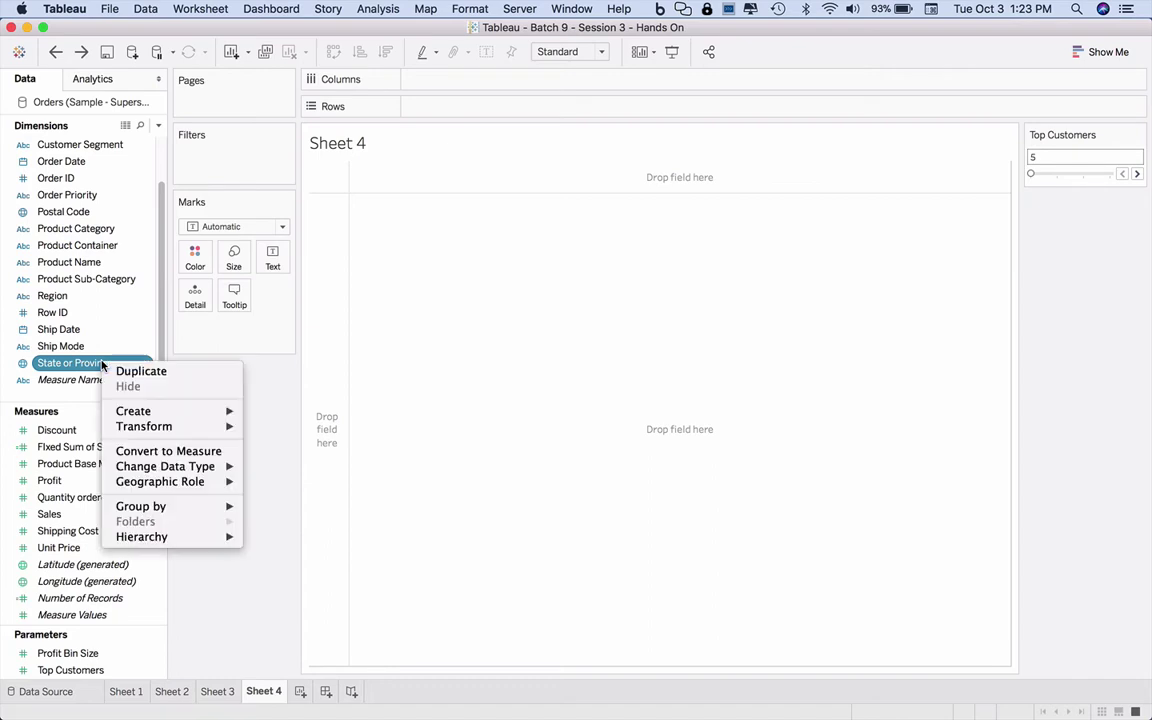
{"action": "mouse_move", "coordinate": [193, 537]}
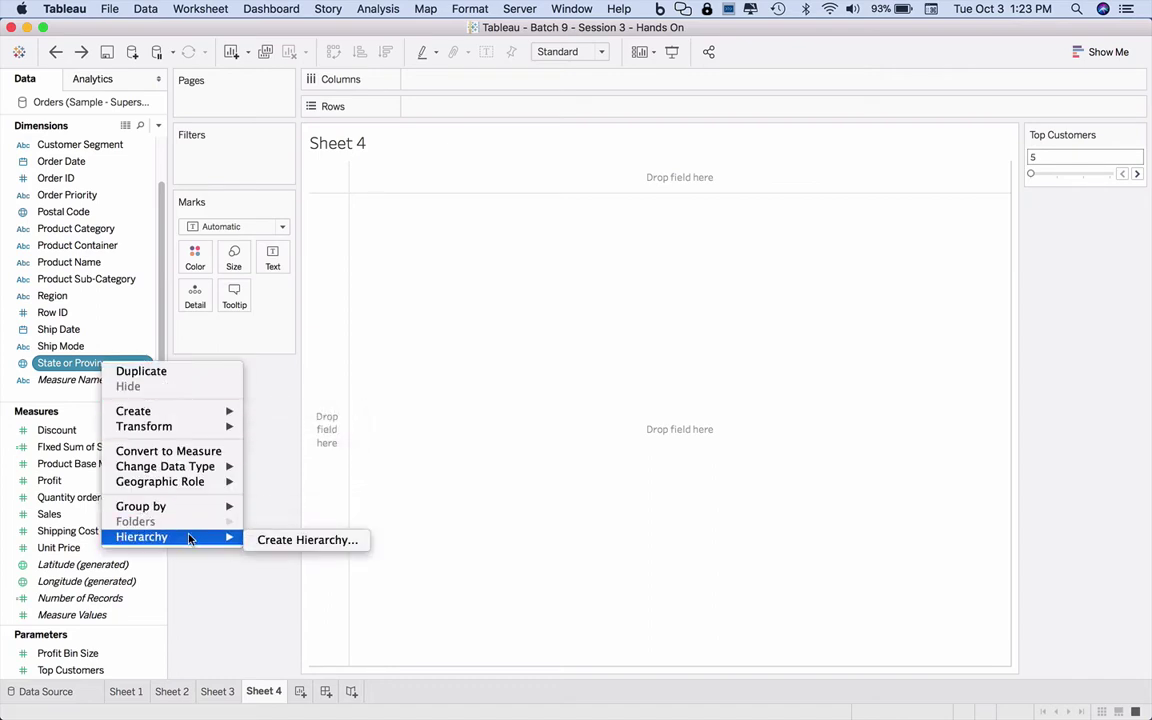
{"action": "left_click", "coordinate": [283, 541]}
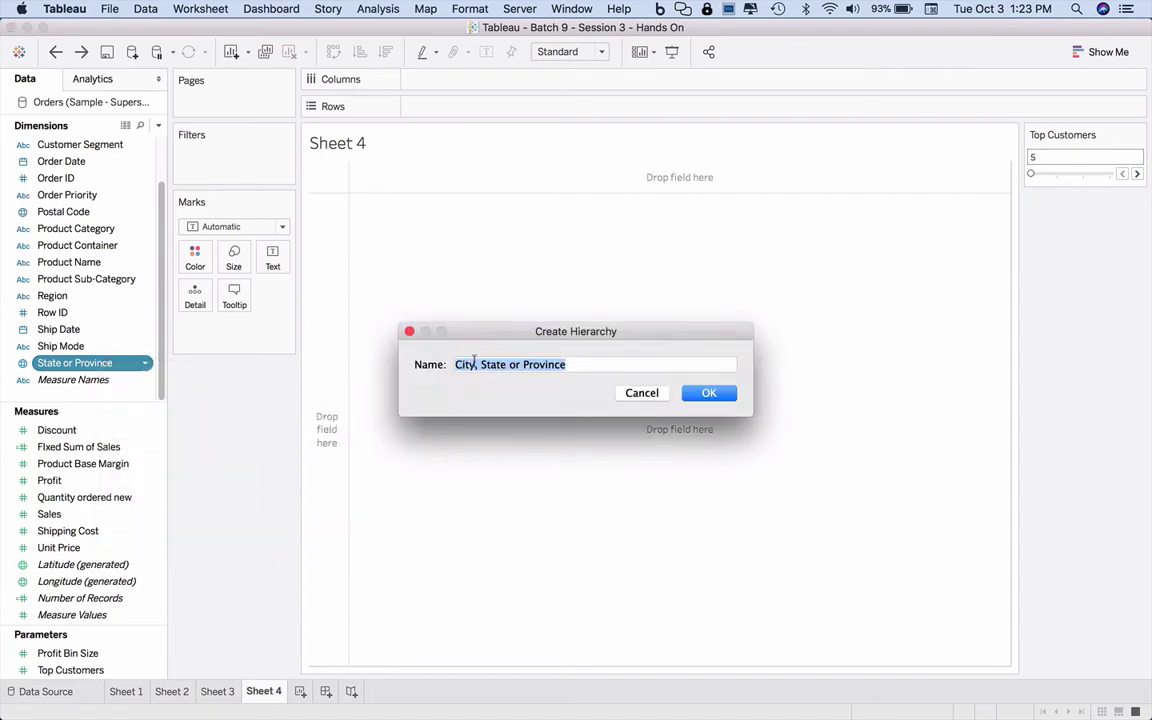
{"action": "left_click", "coordinate": [481, 365]}
{"action": "left_click_drag", "start_coordinate": [481, 365], "coordinate": [434, 352]}
{"action": "key", "text": "BackSpace"}
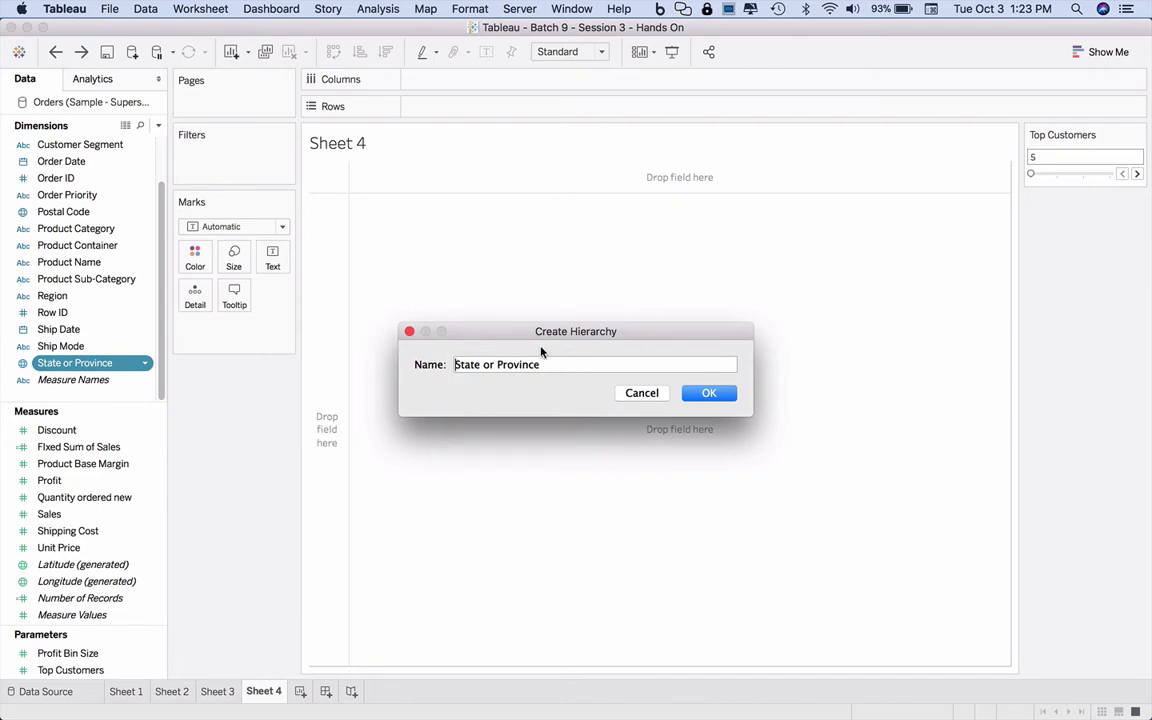
{"action": "type", "text": "City,"}
{"action": "key", "text": "BackSpace"}
{"action": "left_click", "coordinate": [706, 392]}
Move State or Province above City within the hierarchy and add State or Province to Rows
{"action": "scroll", "coordinate": [165, 350], "scroll_direction": "down", "scroll_amount": 2}
{"action": "left_click", "coordinate": [88, 363]}
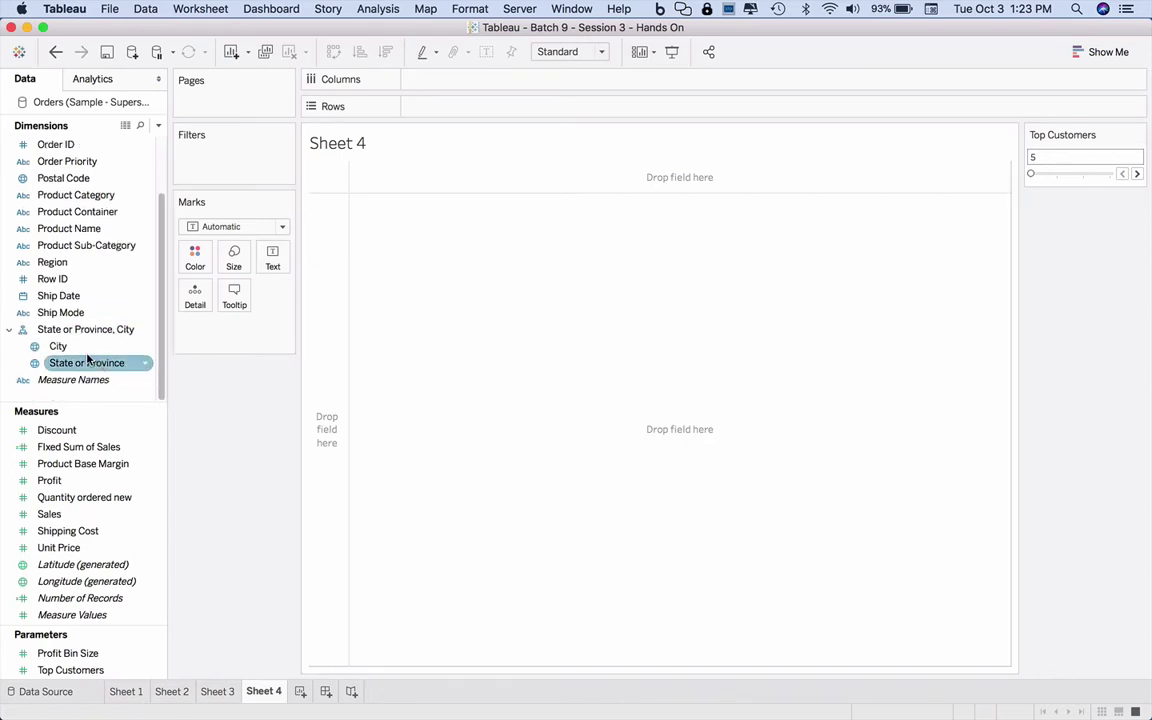
{"action": "left_click_drag", "start_coordinate": [76, 366], "coordinate": [491, 105]}
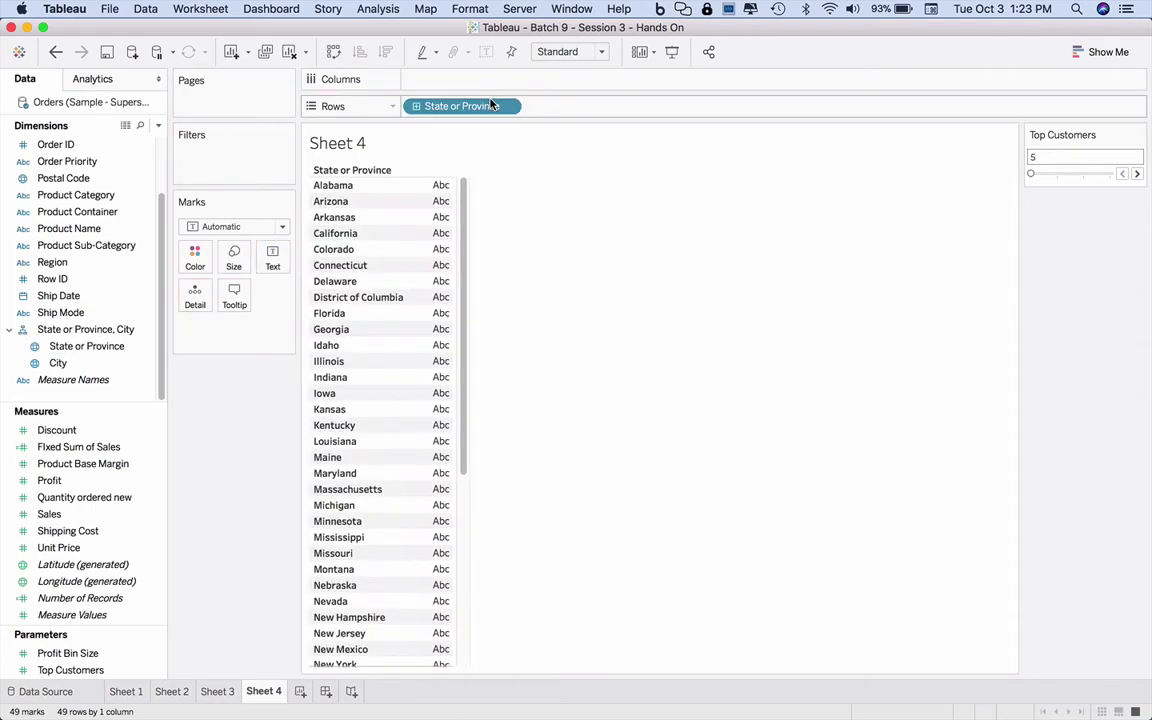
Add Sales to Columns as a sum and try drilling State or Province down to City and back up
{"action": "left_click", "coordinate": [417, 107]}
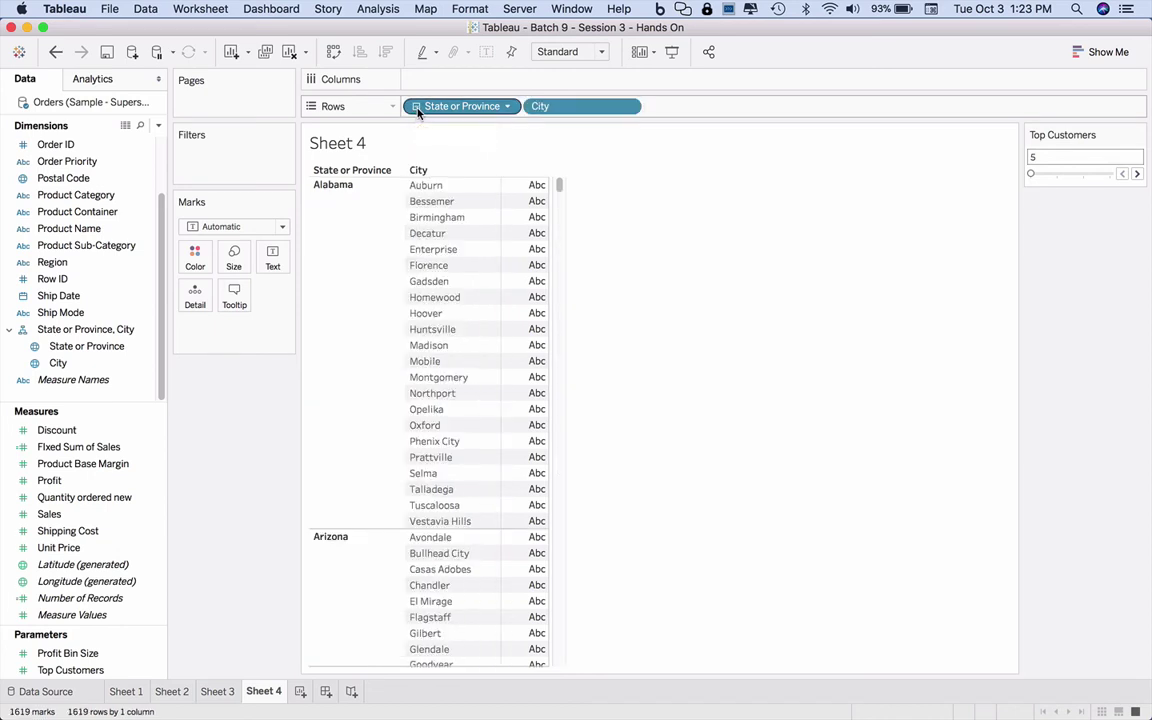
{"action": "left_click", "coordinate": [417, 107]}
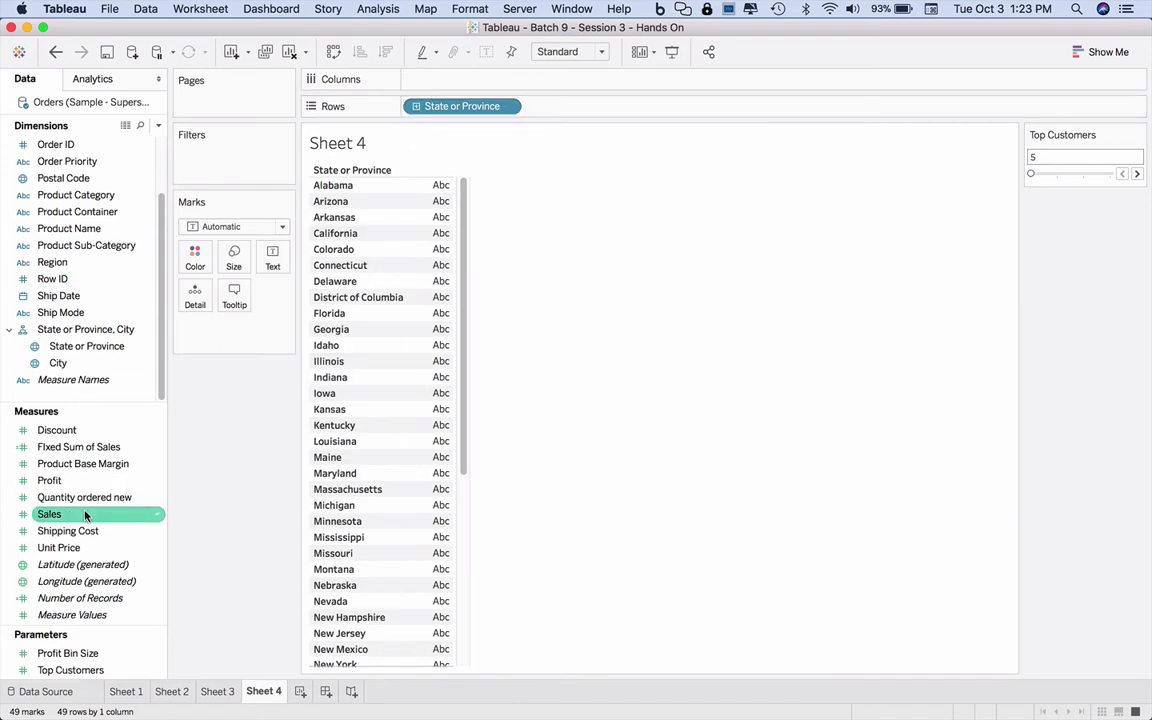
{"action": "left_click_drag", "start_coordinate": [87, 515], "coordinate": [463, 82]}
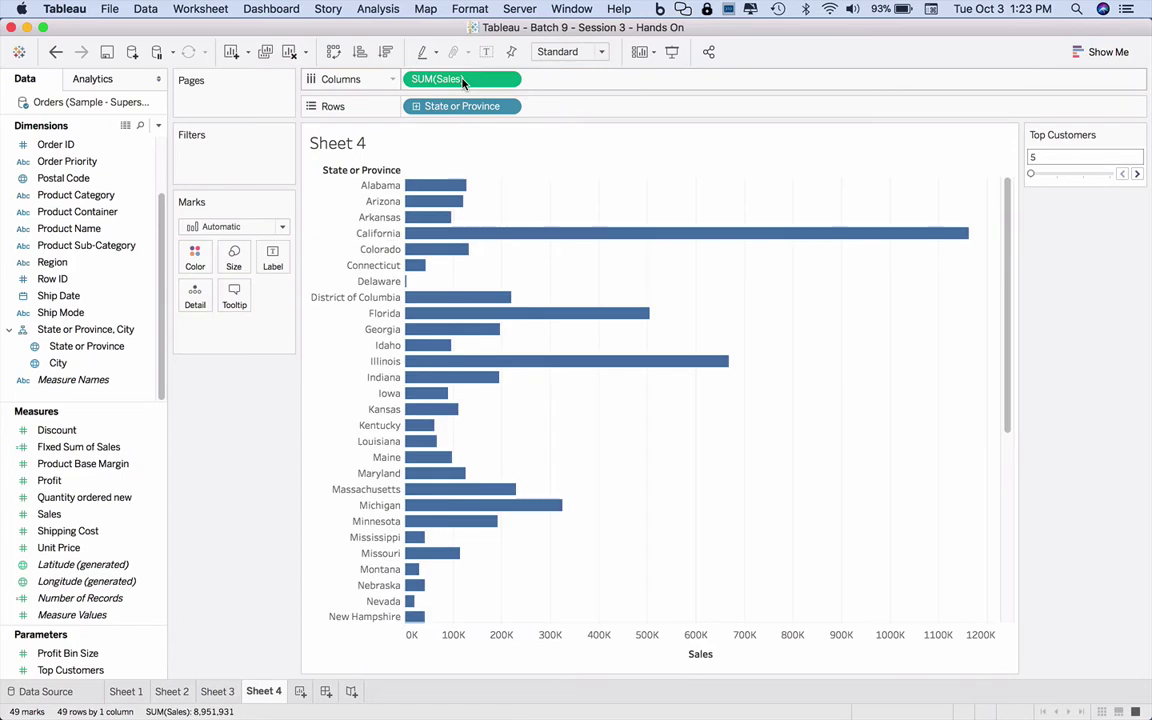
{"action": "left_click", "coordinate": [416, 107]}
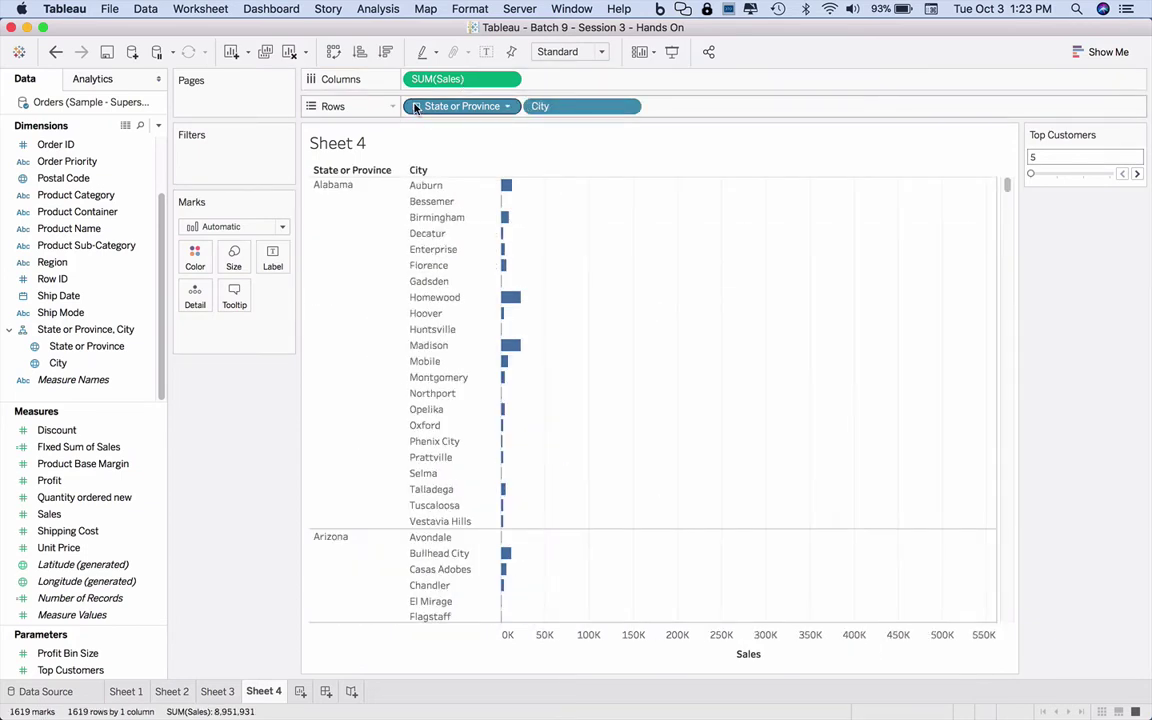
{"action": "left_click", "coordinate": [416, 107]}
Add Customer Name to Rows after State or Province and expand the state level to include City
{"action": "left_click_drag", "start_coordinate": [159, 190], "coordinate": [635, 105]}
{"action": "left_click", "coordinate": [560, 367]}
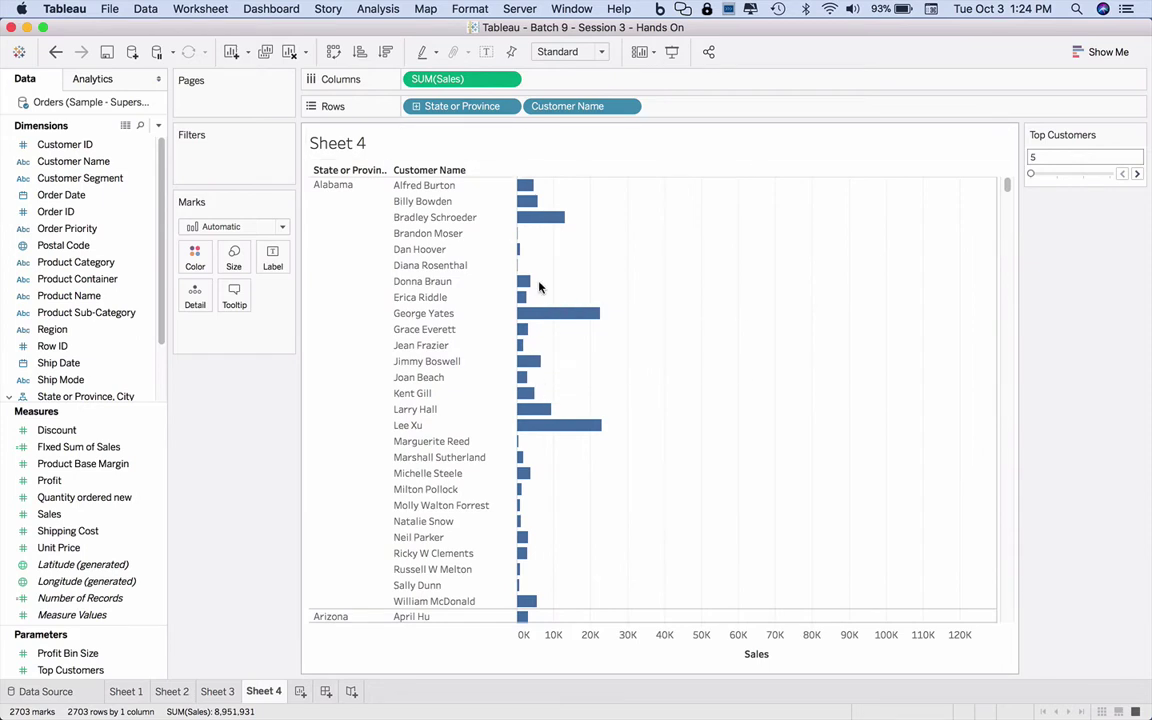
{"action": "left_click", "coordinate": [415, 107]}
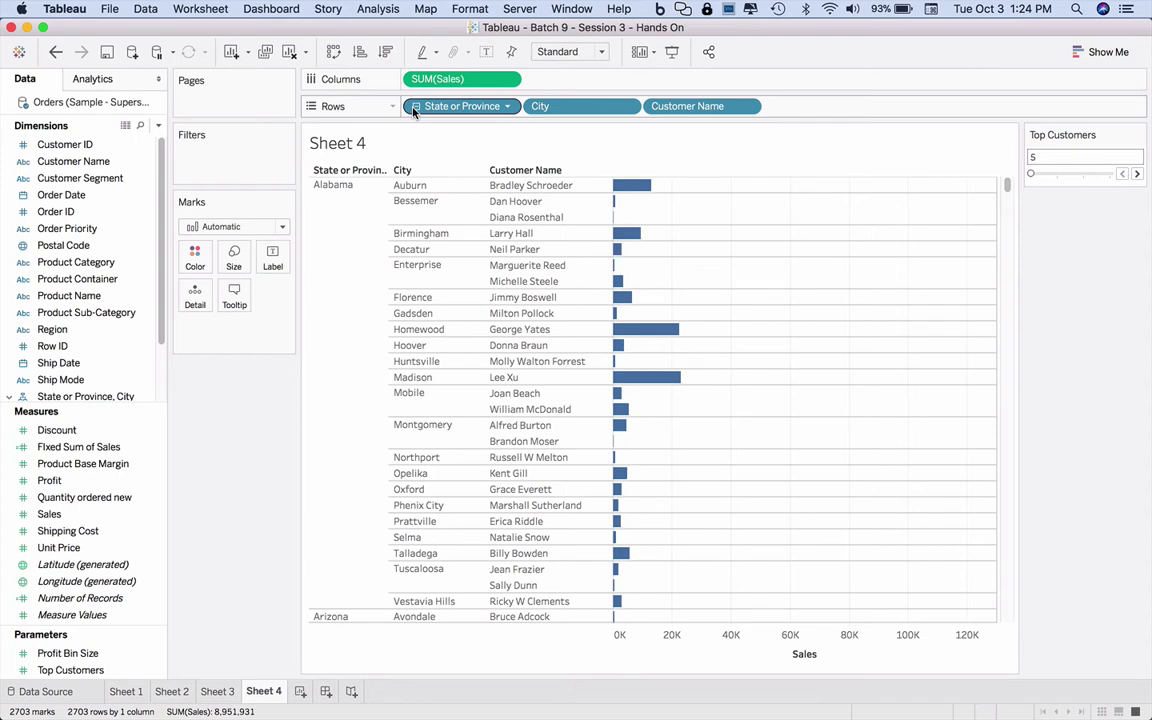
Sort Customer Name in descending order by the sum of Sales and collapse the hierarchy to the state level
{"action": "left_click", "coordinate": [747, 106]}
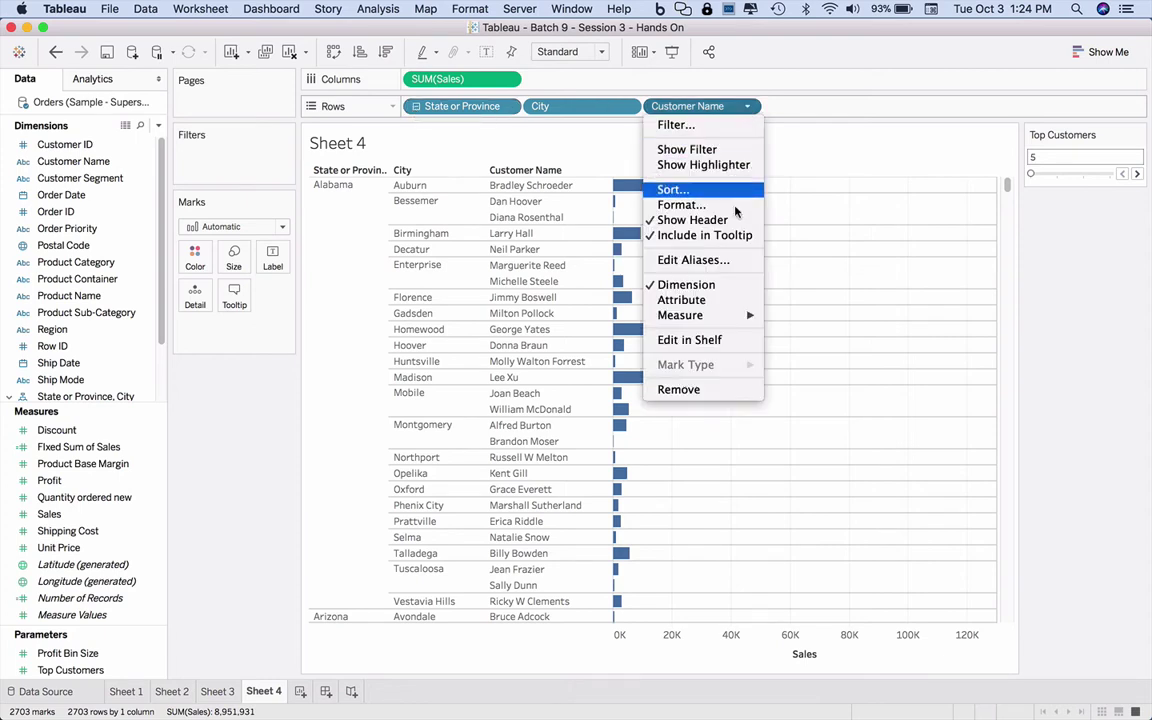
{"action": "left_click", "coordinate": [720, 189]}
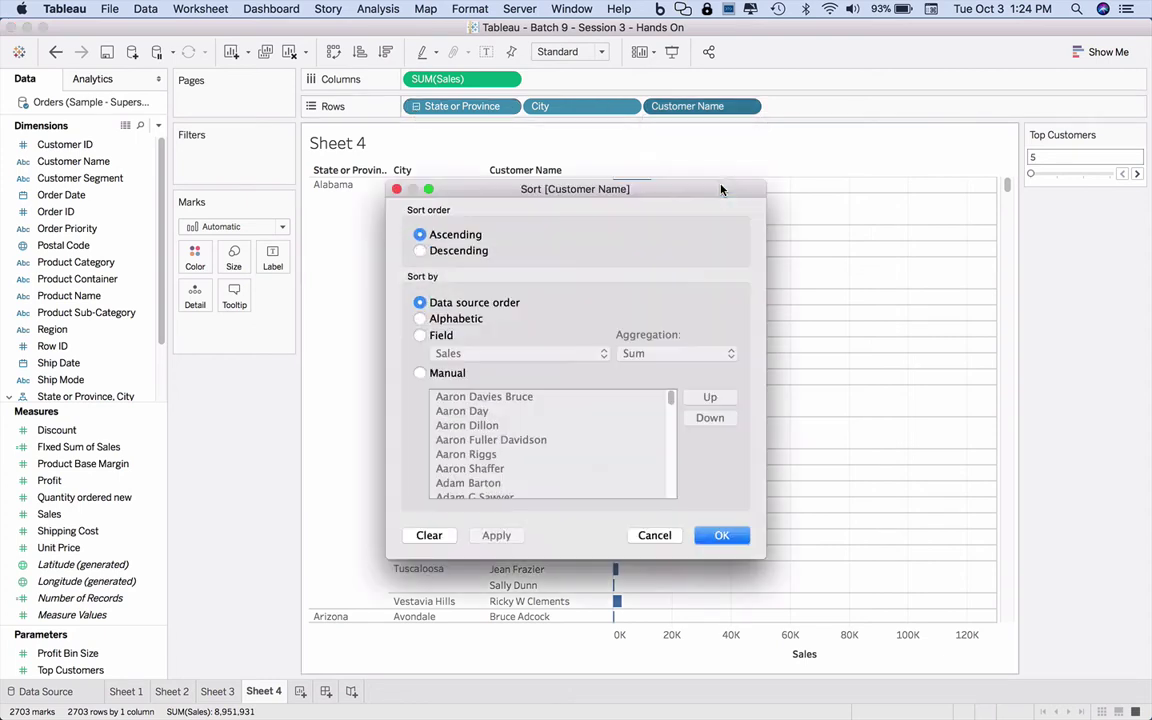
{"action": "left_click", "coordinate": [445, 251]}
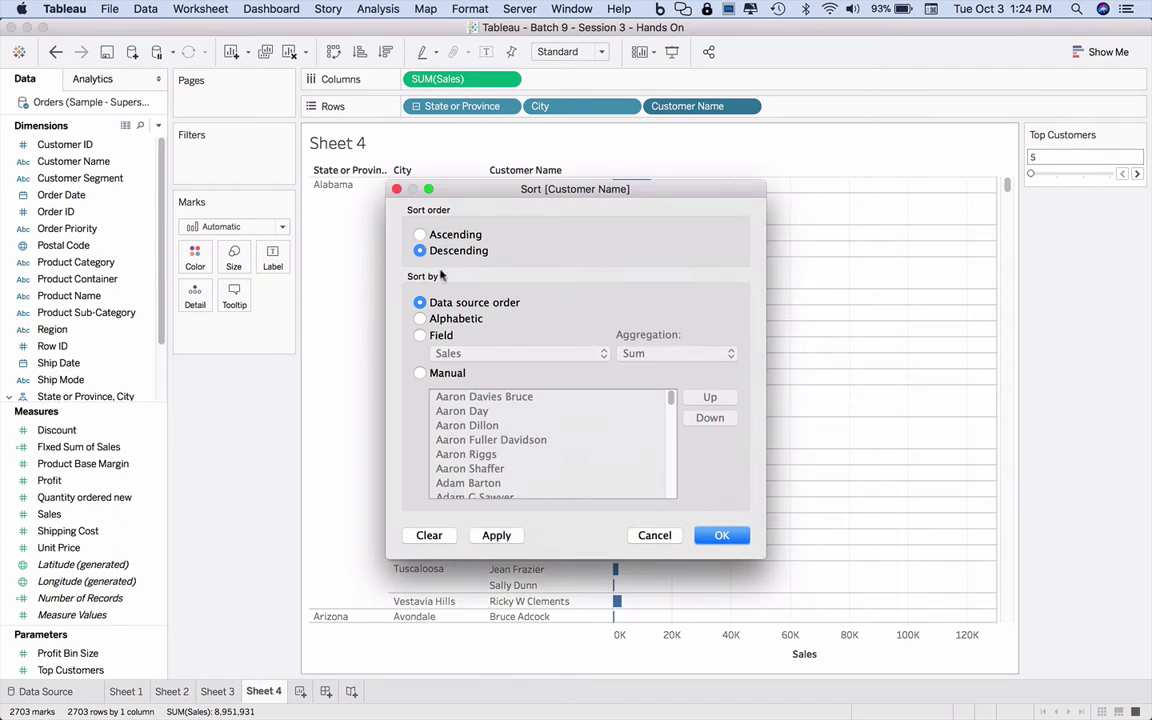
{"action": "left_click", "coordinate": [421, 336]}
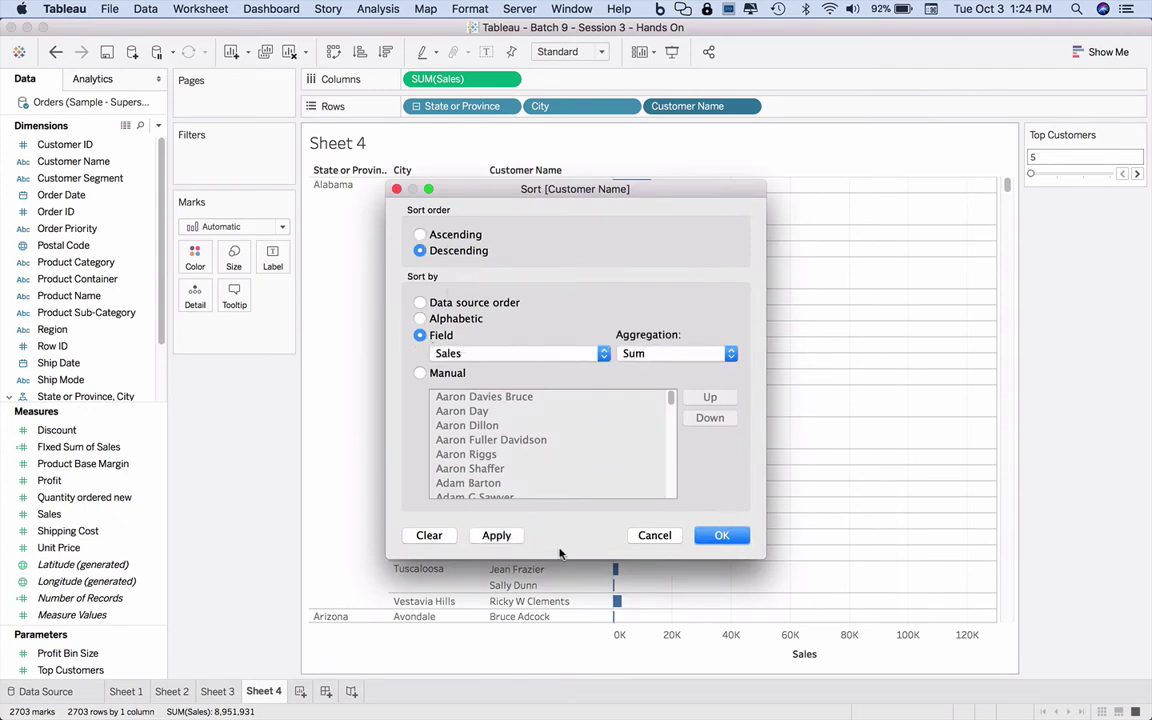
{"action": "left_click", "coordinate": [497, 536]}
{"action": "left_click", "coordinate": [730, 535]}
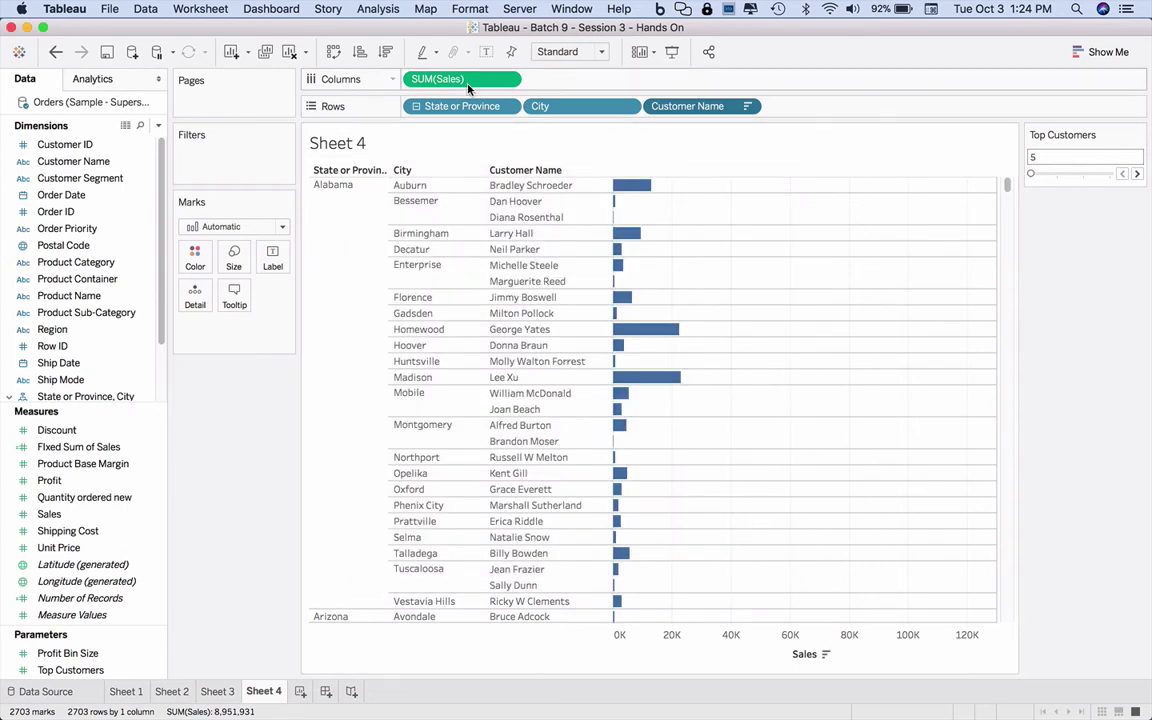
{"action": "left_click", "coordinate": [416, 107]}
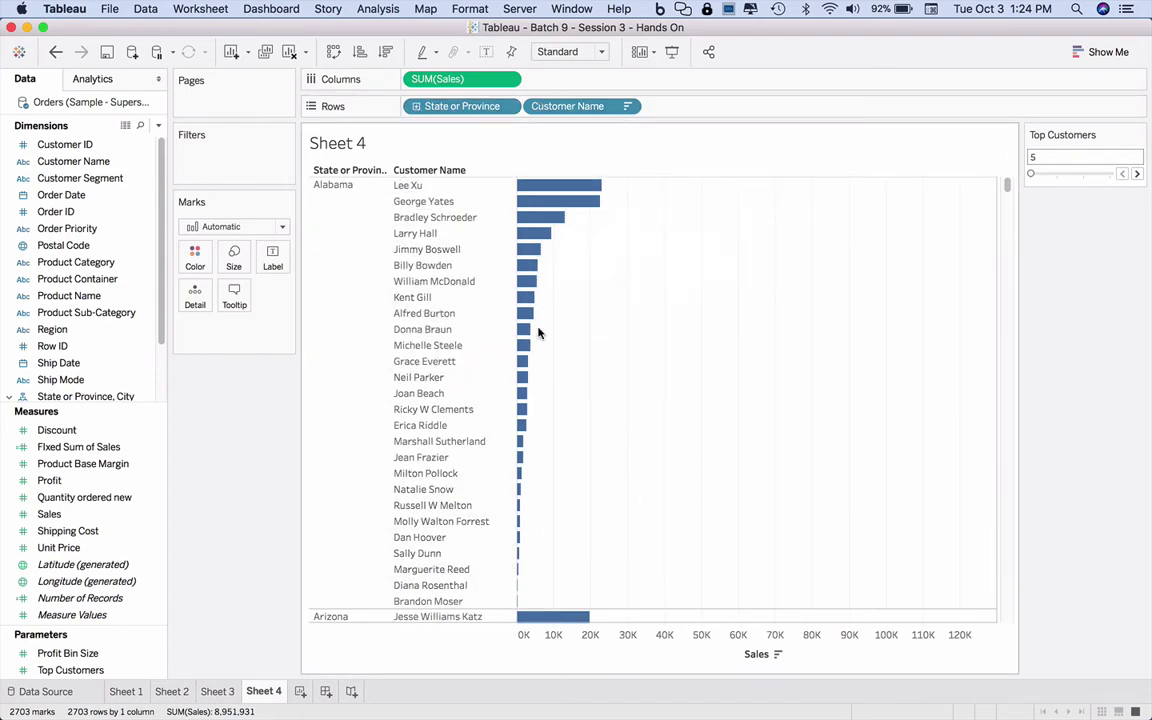
Try filtering Customer Name to the top 10 by sum of Sales, and undo that filter
{"action": "mouse_move", "coordinate": [556, 229]}
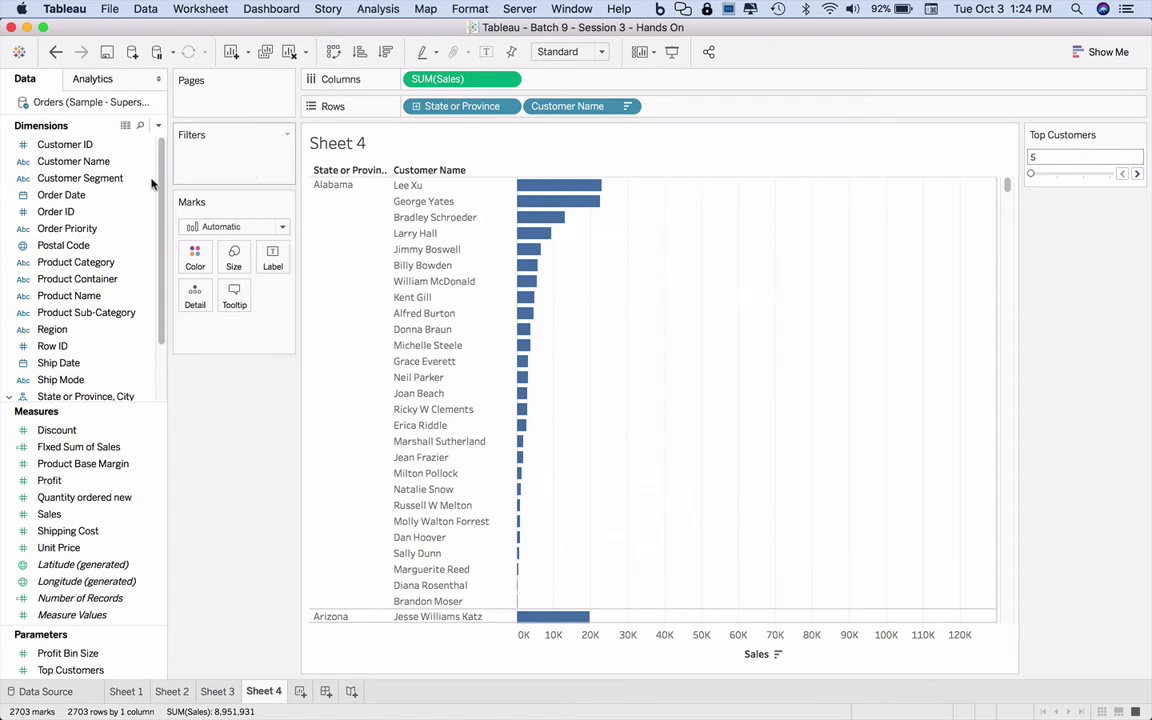
{"action": "left_click_drag", "start_coordinate": [110, 161], "coordinate": [240, 163]}
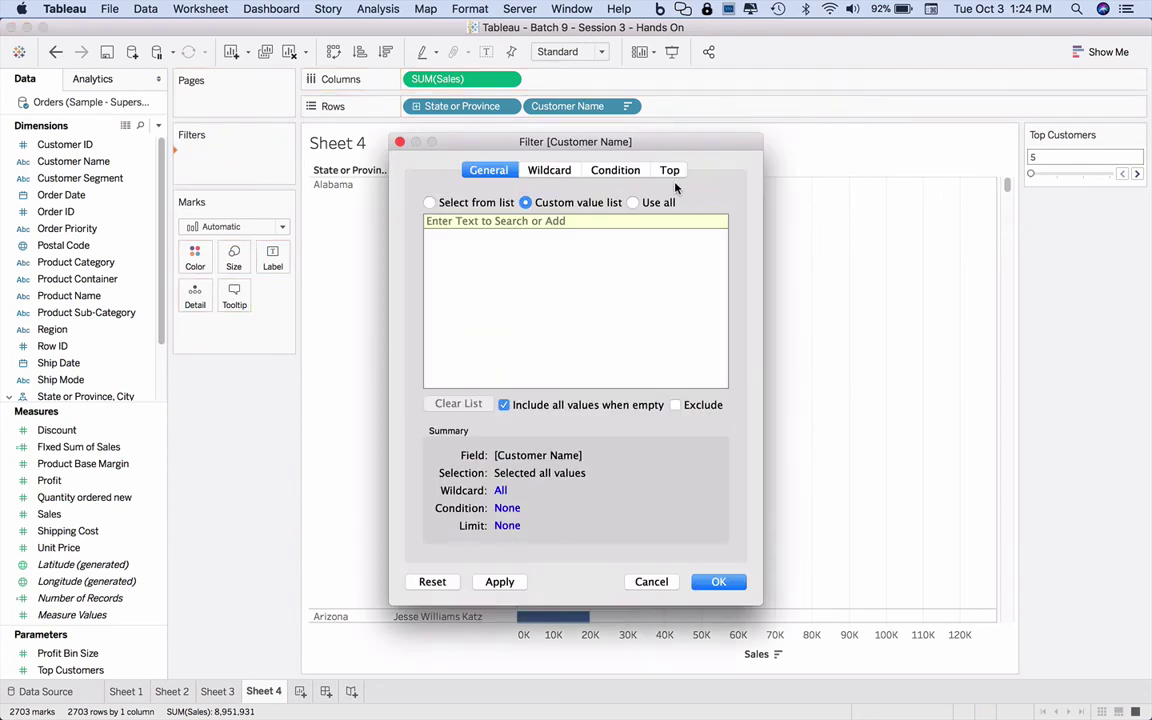
{"action": "left_click", "coordinate": [669, 170]}
{"action": "left_click", "coordinate": [430, 213]}
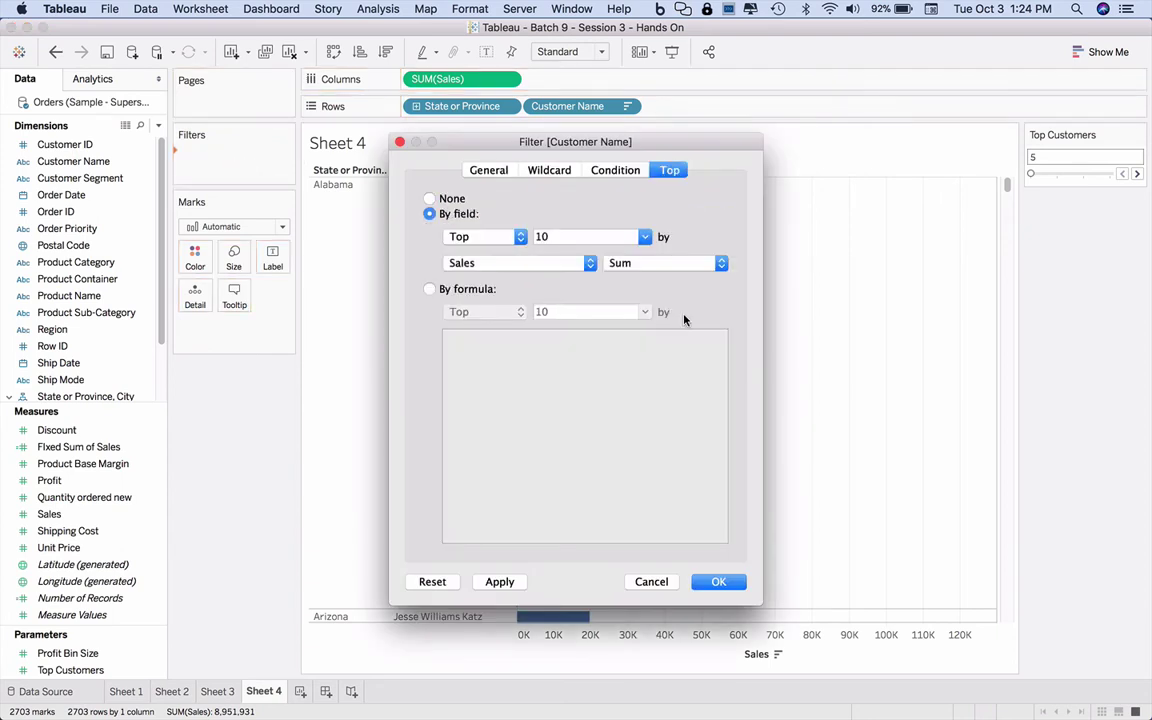
{"action": "left_click", "coordinate": [500, 581]}
{"action": "left_click", "coordinate": [718, 581]}
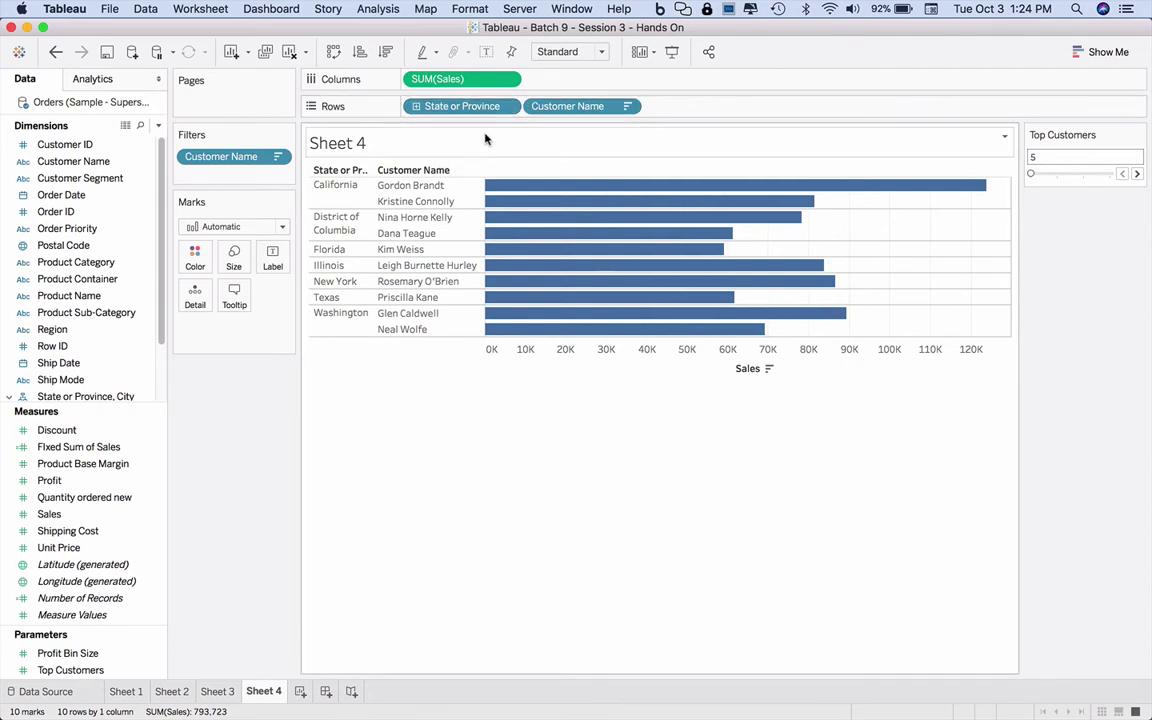
{"action": "left_click", "coordinate": [56, 55]}
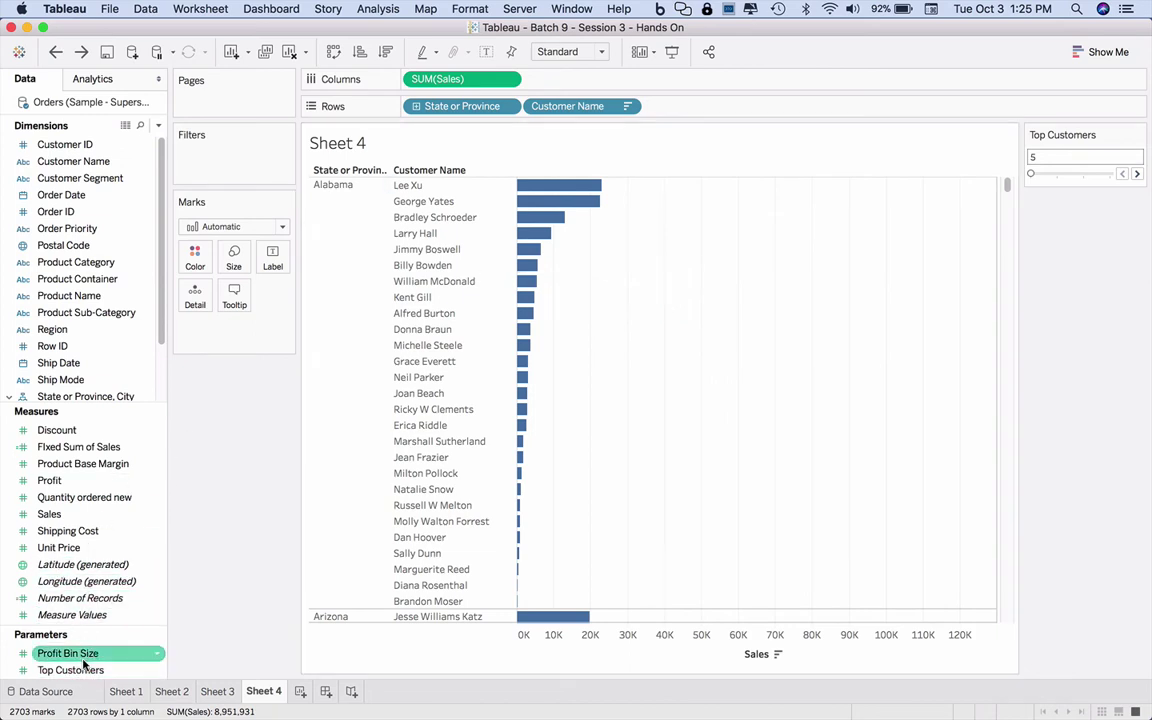
{"action": "left_click", "coordinate": [157, 671]}
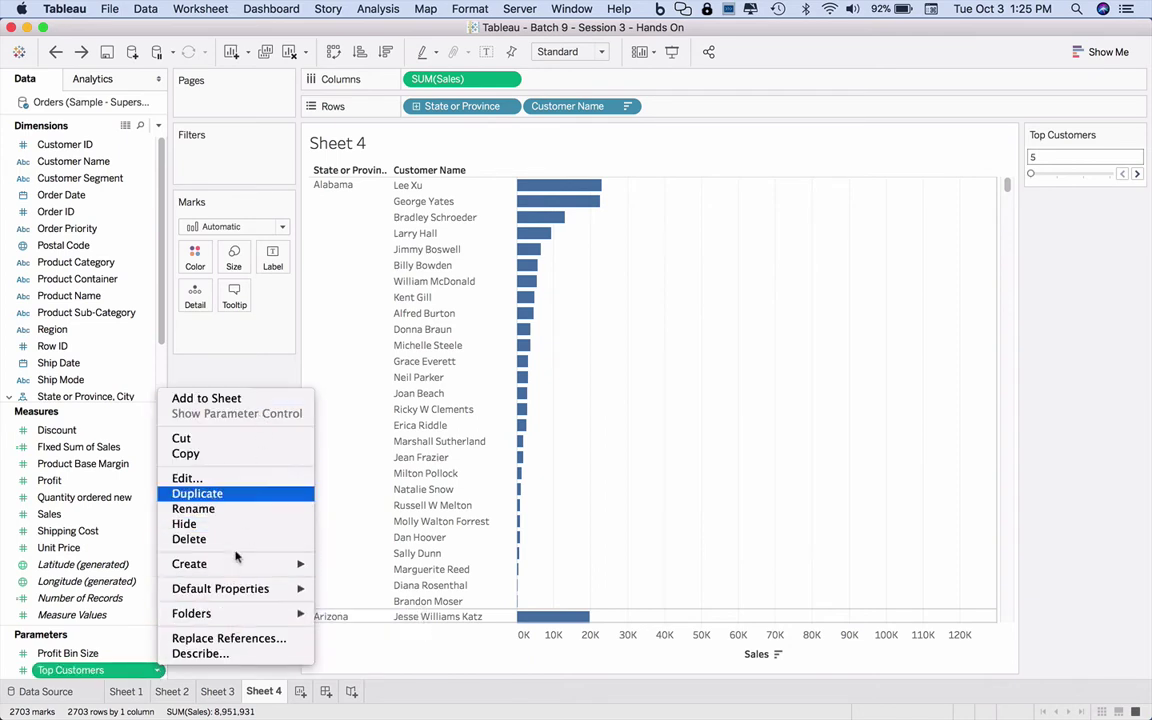
{"action": "left_click", "coordinate": [279, 379]}
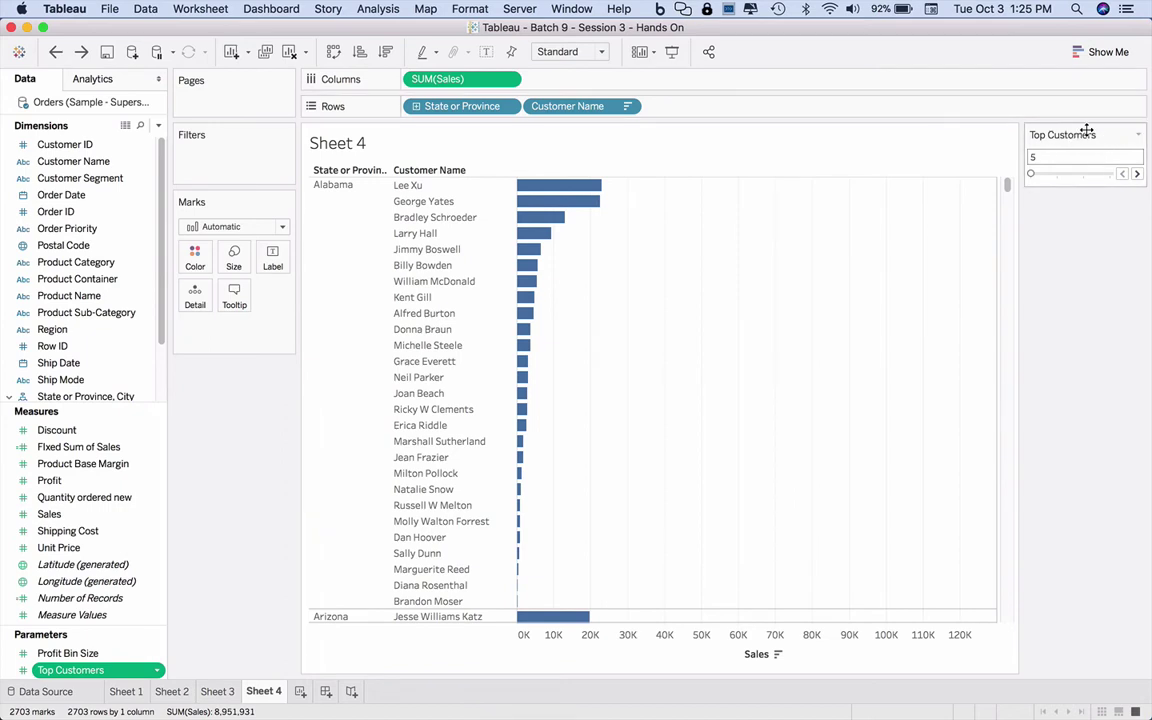
{"action": "left_click", "coordinate": [1136, 174]}
{"action": "left_click", "coordinate": [1123, 174]}
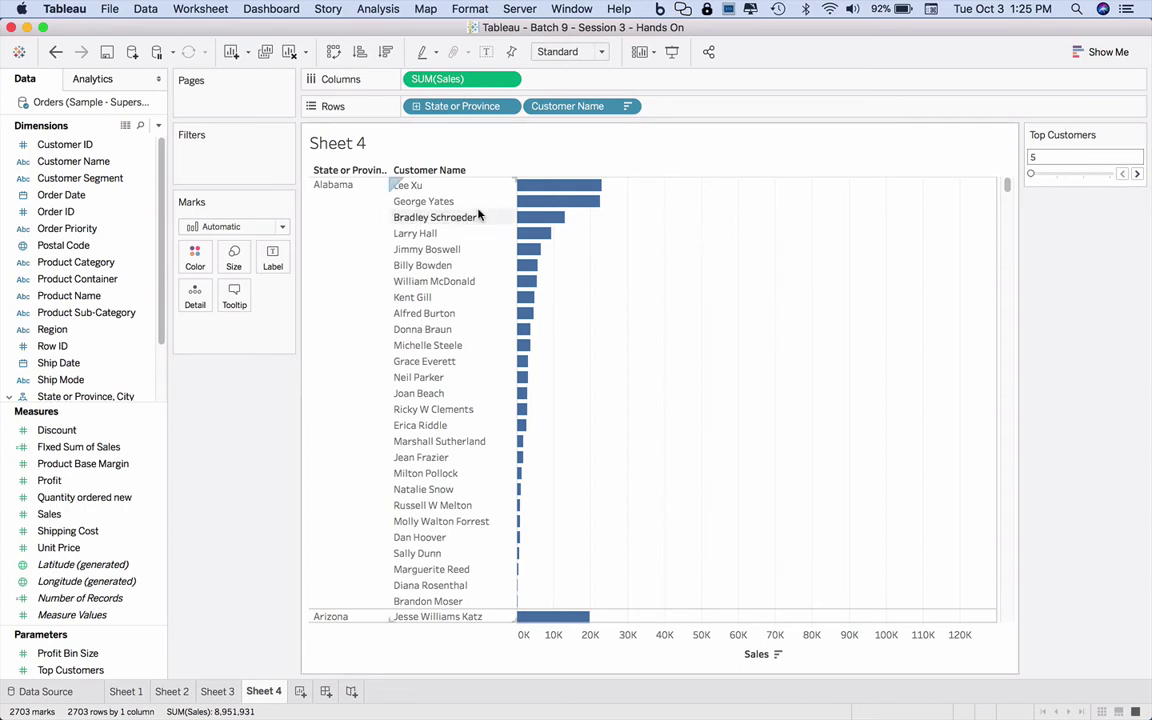
Create a calculated field from the Discount measure and name it "Top Customers by Cell"
{"action": "right_click", "coordinate": [92, 437]}
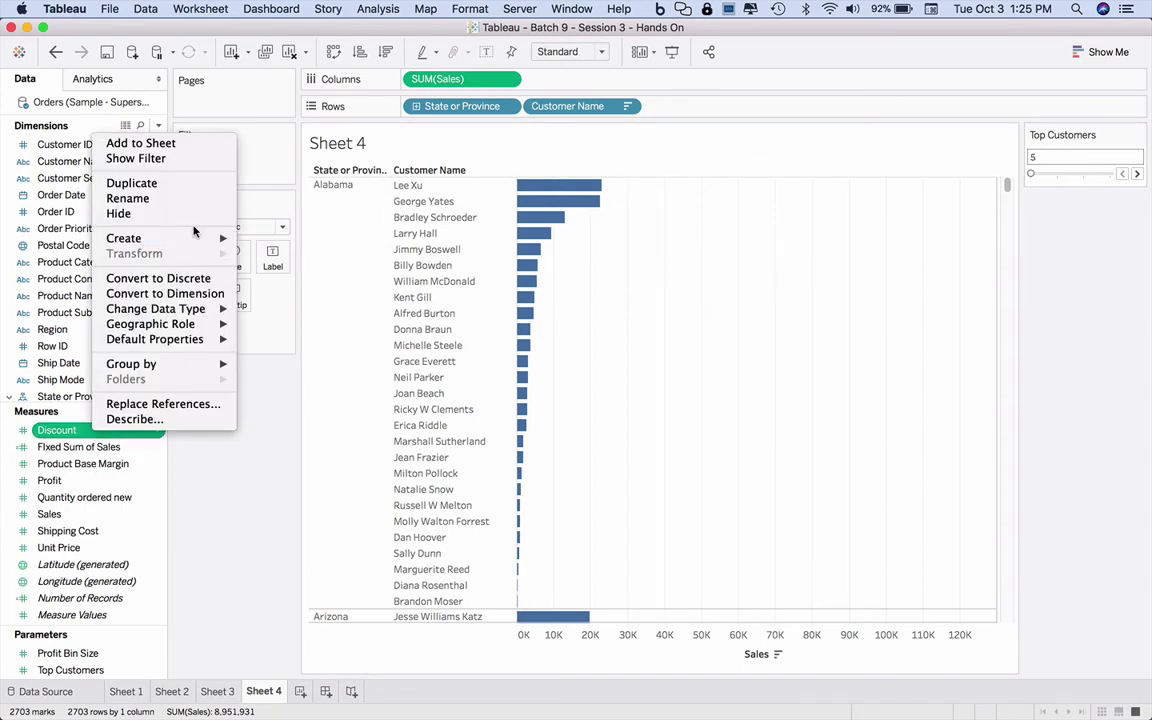
{"action": "mouse_move", "coordinate": [195, 238]}
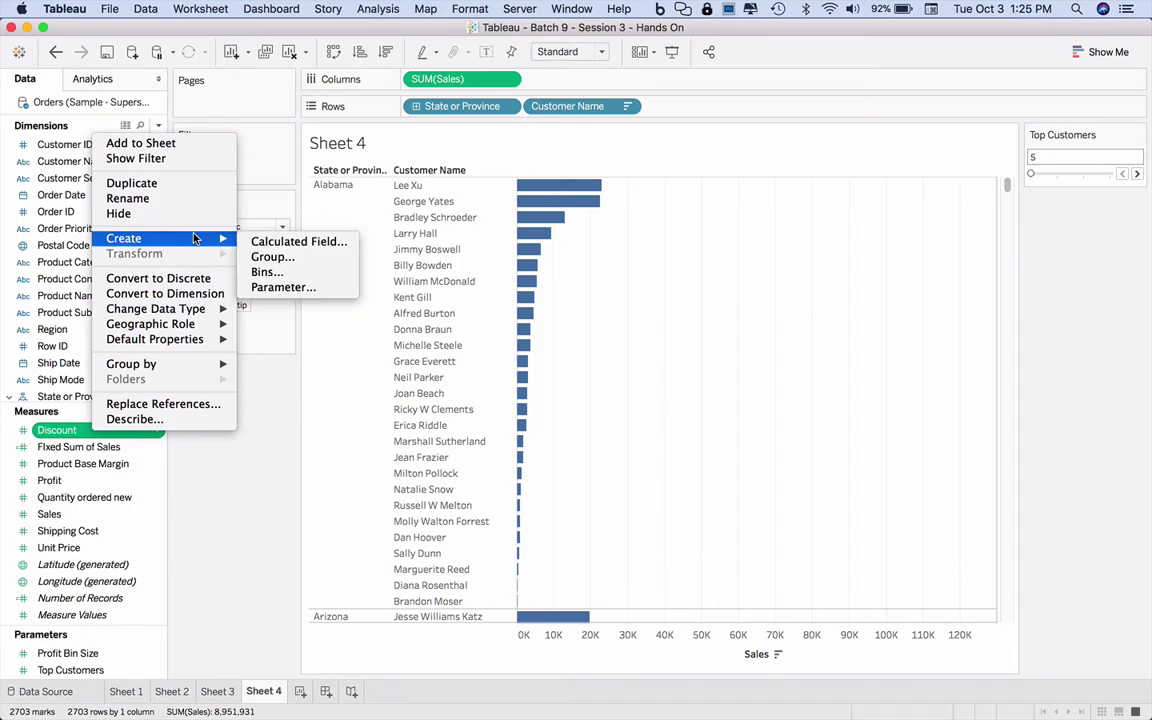
{"action": "left_click", "coordinate": [262, 241]}
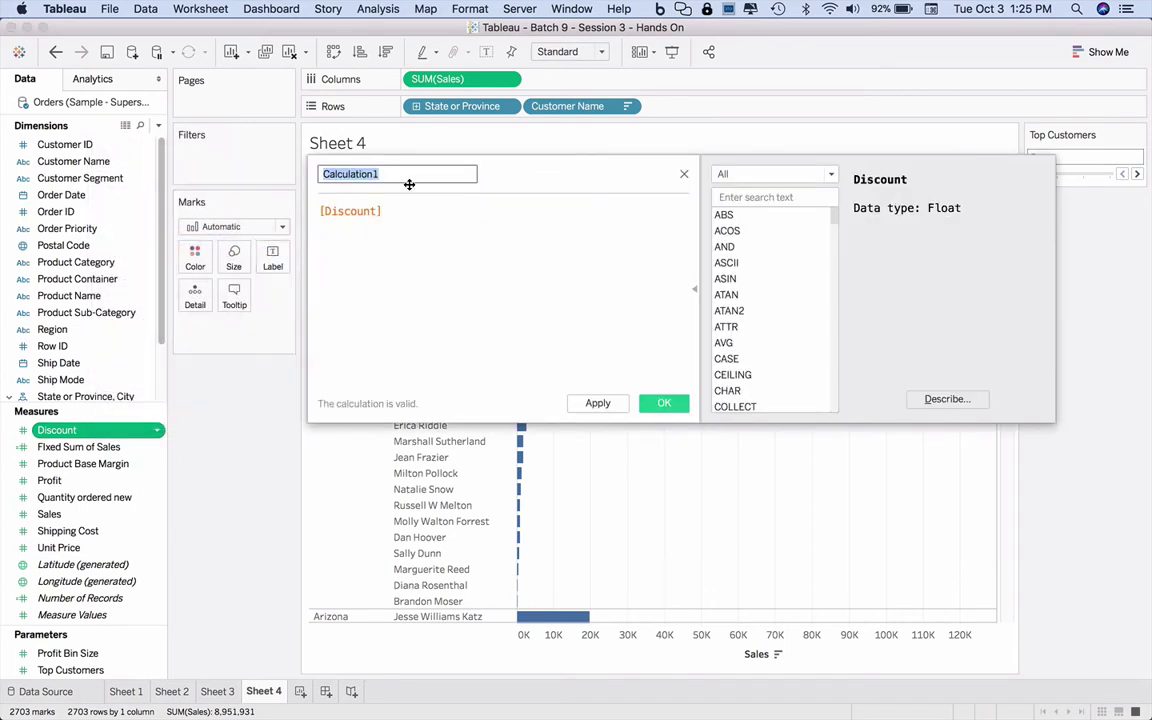
{"action": "type", "text": "Top Customers by Cell"}
Replace the [Discount] expression in the calculation with the condition IF index() <= [Top Customers]
{"action": "left_click_drag", "start_coordinate": [395, 211], "coordinate": [275, 185]}
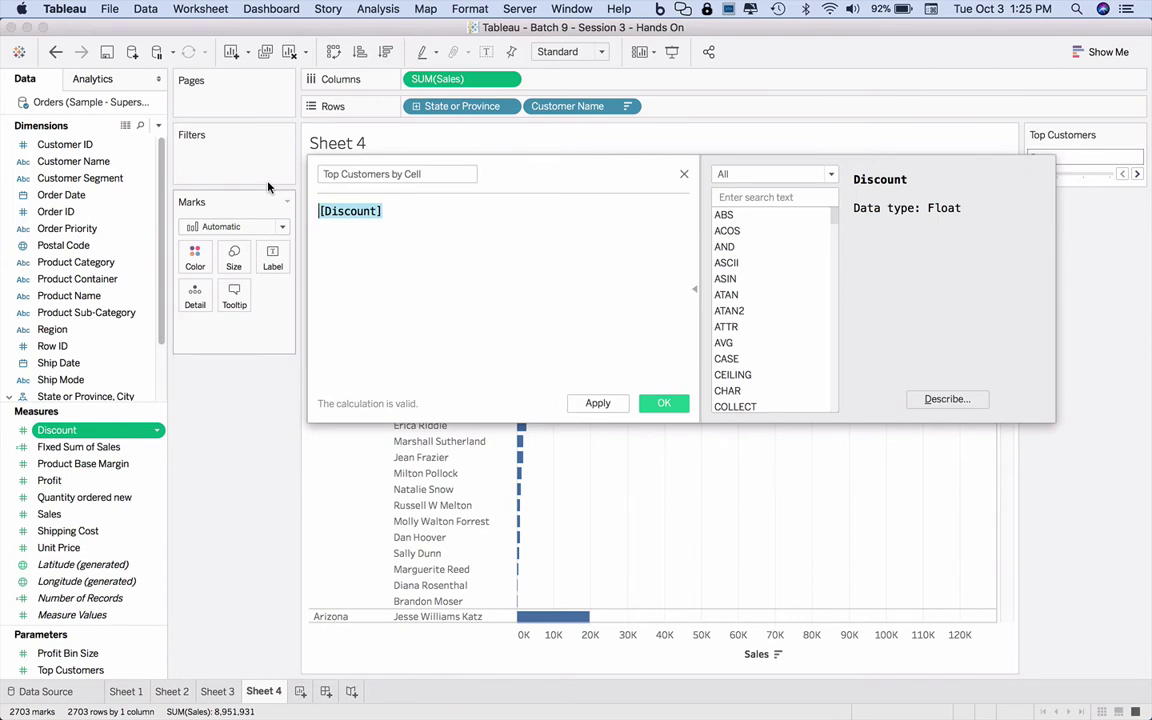
{"action": "type", "text": "IF"}
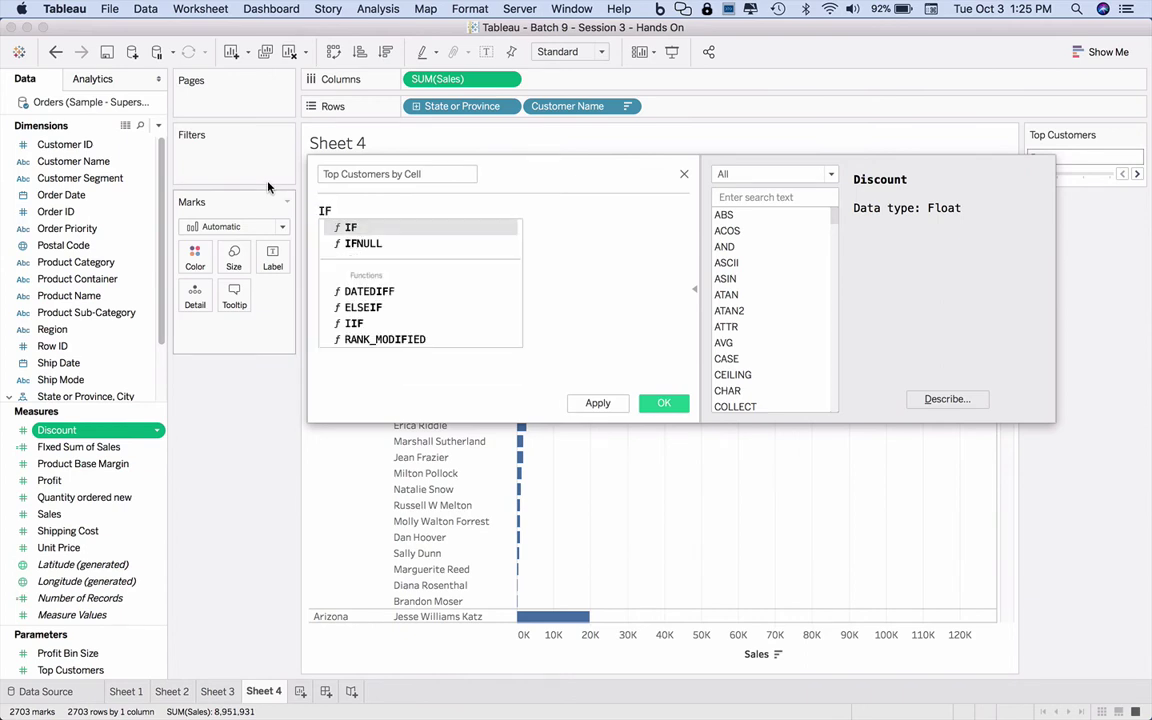
{"action": "type", "text": " index("}
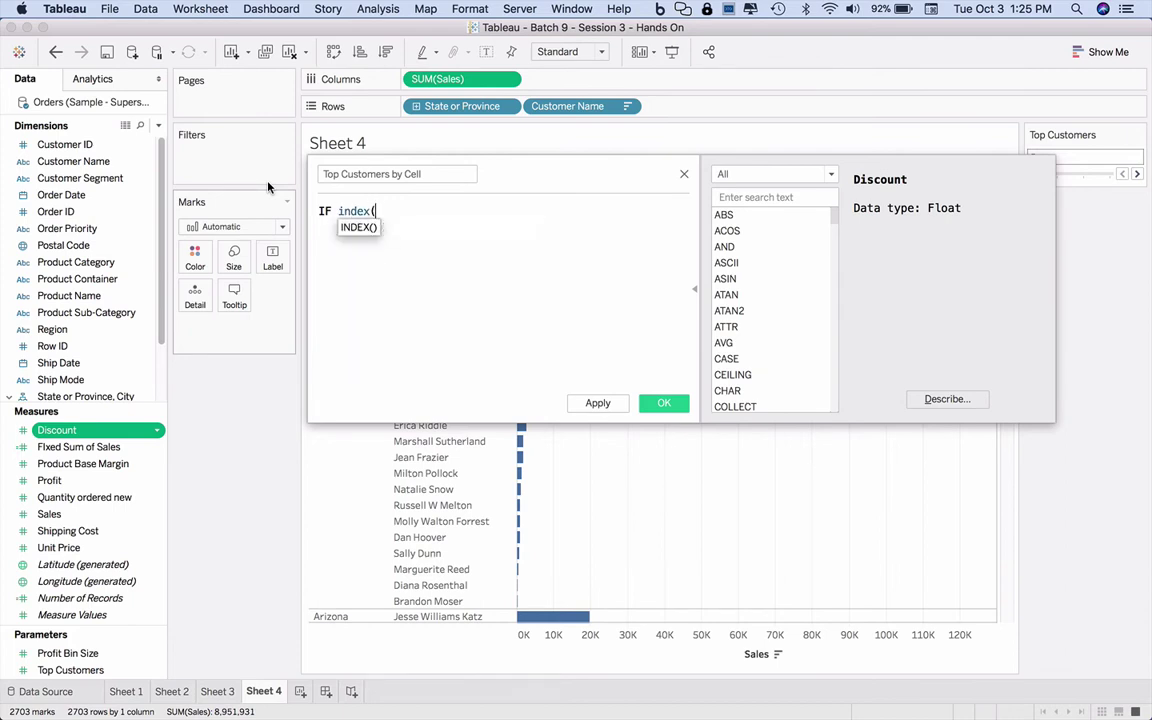
{"action": "type", "text": ") <"}
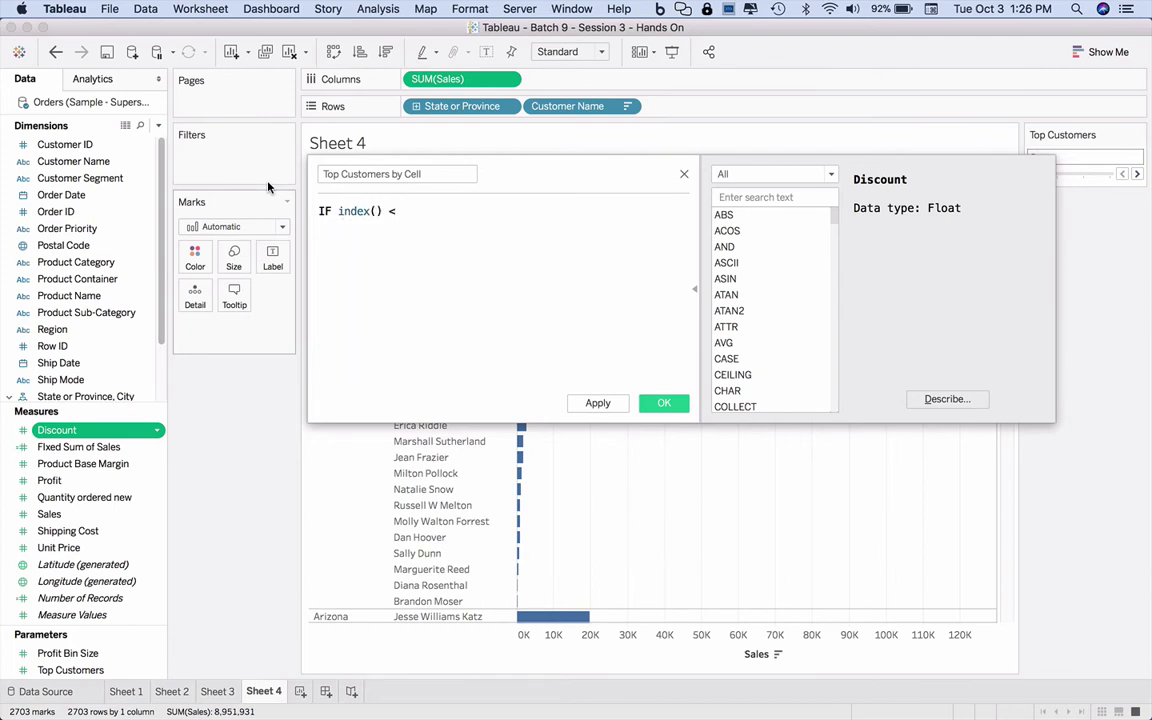
{"action": "type", "text": "= [Top"}
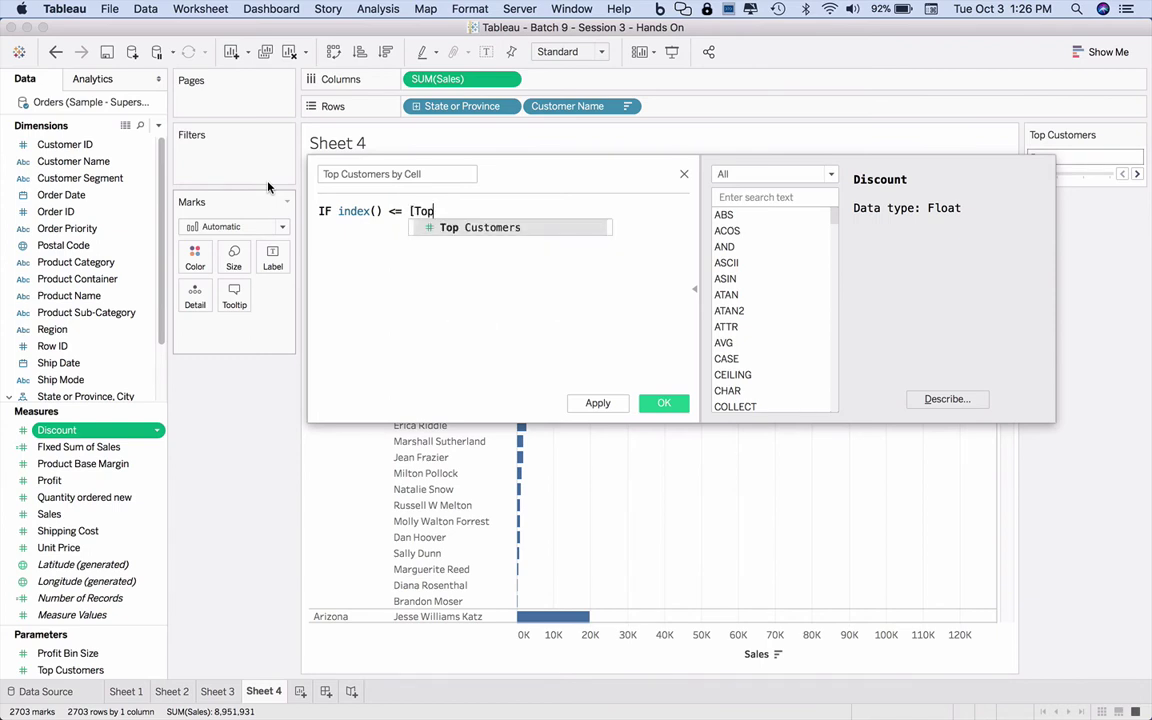
{"action": "key", "text": "Return"}
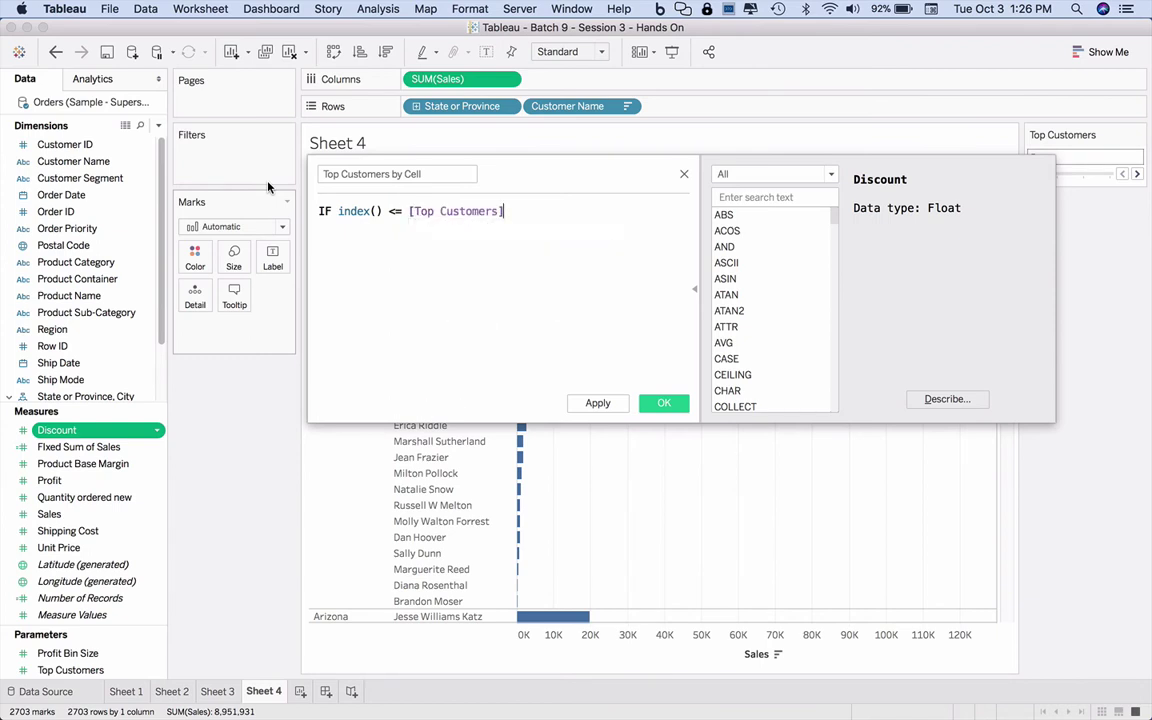
Complete the formula with Then 1, Else 0 and End on separate lines, and save the calculated field
{"action": "key", "text": "Return"}
{"action": "type", "text": "Then 1"}
{"action": "key", "text": "Return"}
{"action": "type", "text": "Else"}
{"action": "type", "text": "0"}
{"action": "key", "text": "Return"}
{"action": "type", "text": "End"}
{"action": "left_click", "coordinate": [576, 405]}
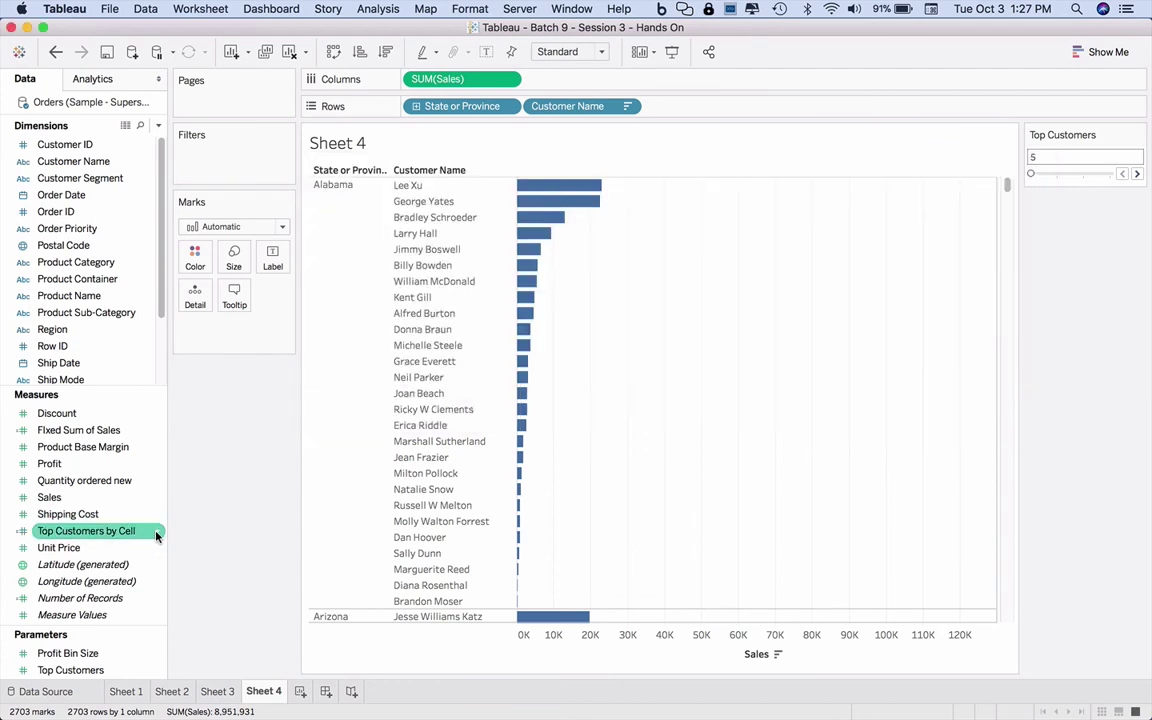
Convert Top Customers by Cell to discrete and add it as a filter that keeps only the value 1
{"action": "left_click", "coordinate": [156, 535]}
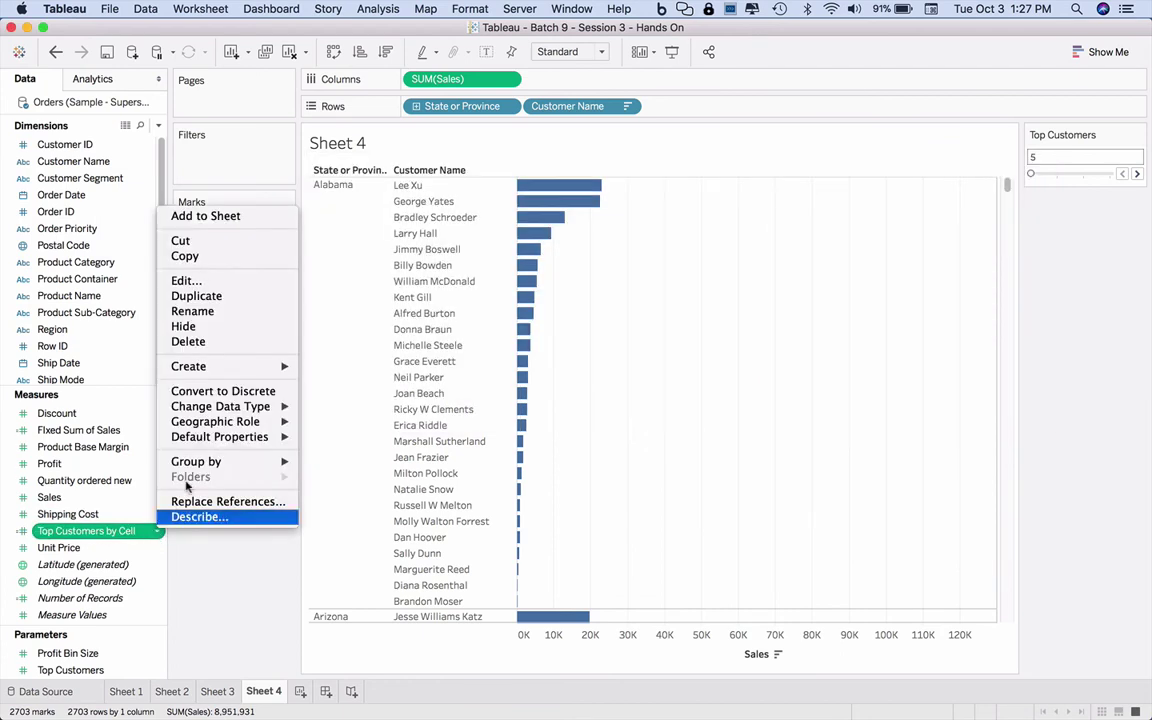
{"action": "left_click", "coordinate": [250, 391]}
{"action": "left_click_drag", "start_coordinate": [90, 531], "coordinate": [212, 152]}
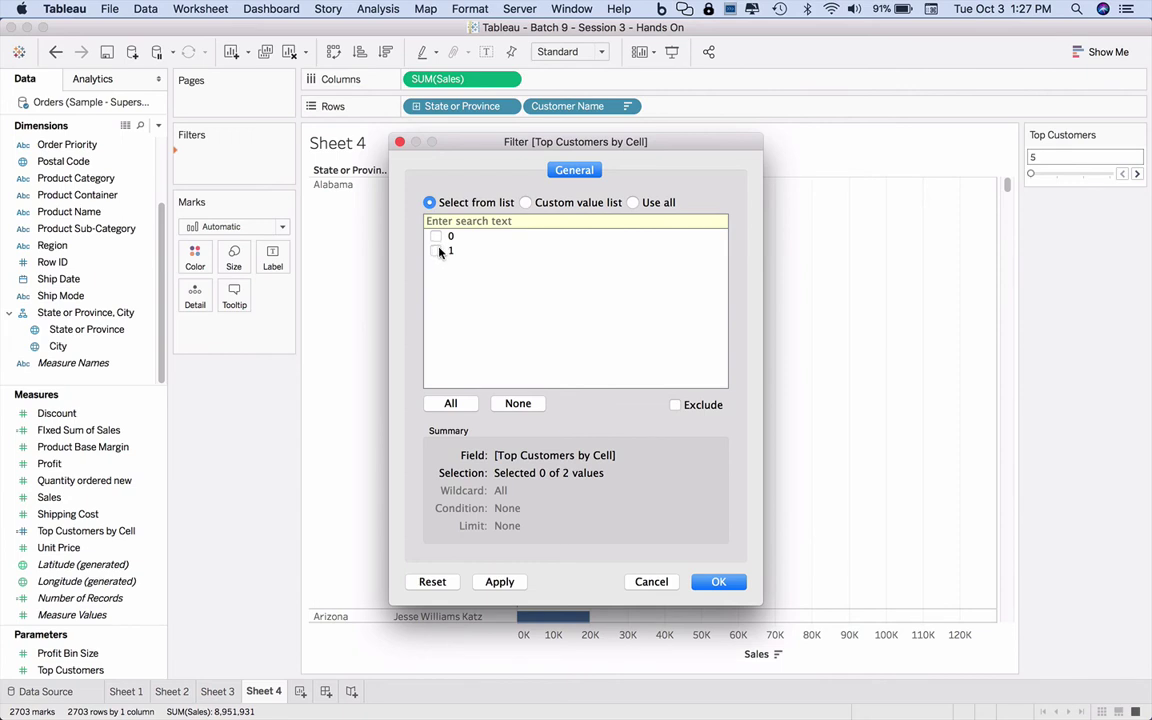
{"action": "left_click", "coordinate": [437, 251]}
{"action": "left_click", "coordinate": [499, 581]}
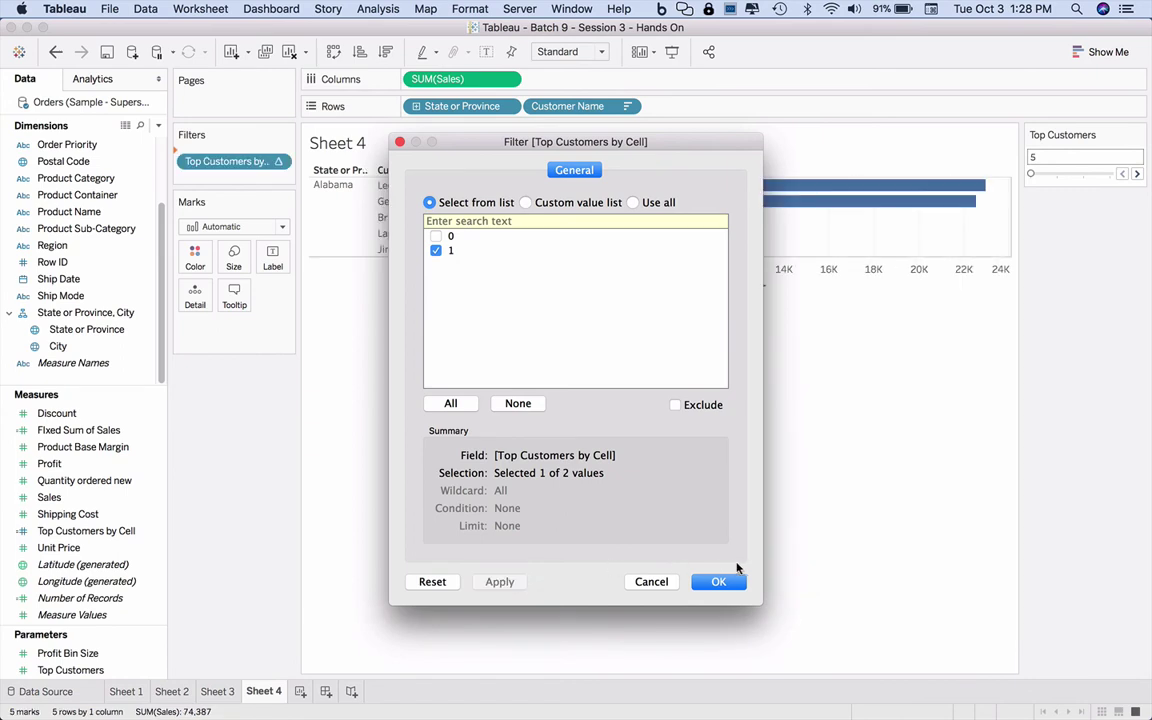
{"action": "left_click", "coordinate": [729, 584]}
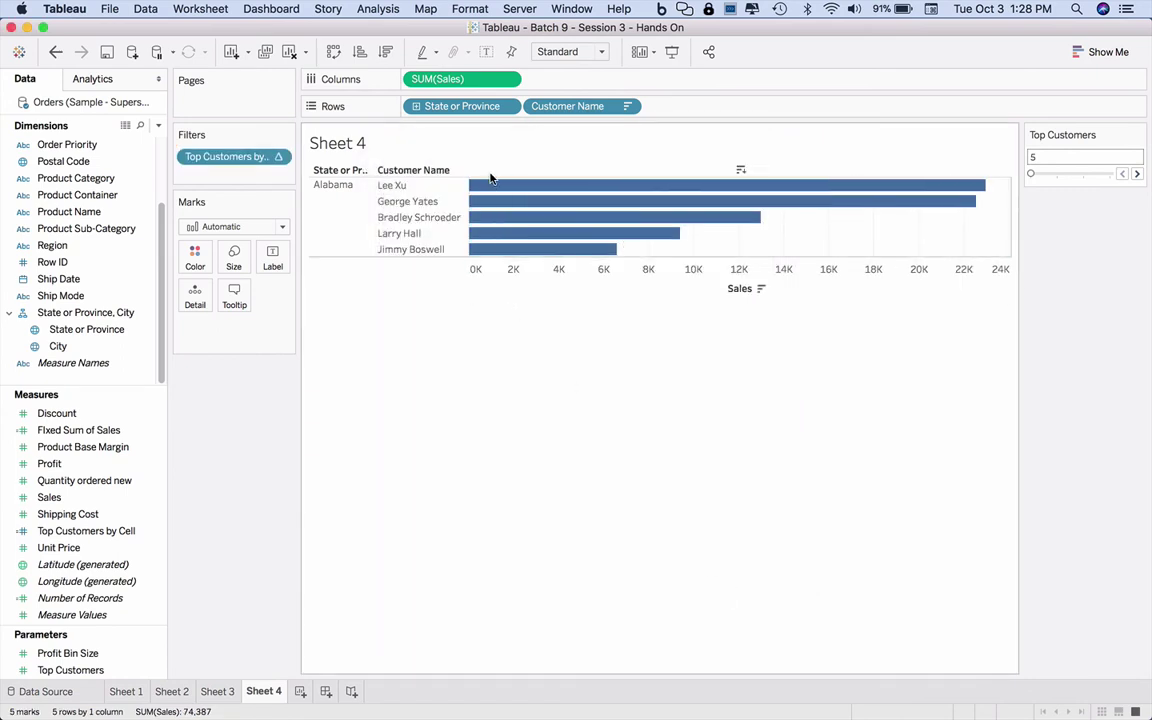
Try computing the Top Customers by Cell filter using Cell, keeping the value 1
{"action": "mouse_move", "coordinate": [491, 251]}
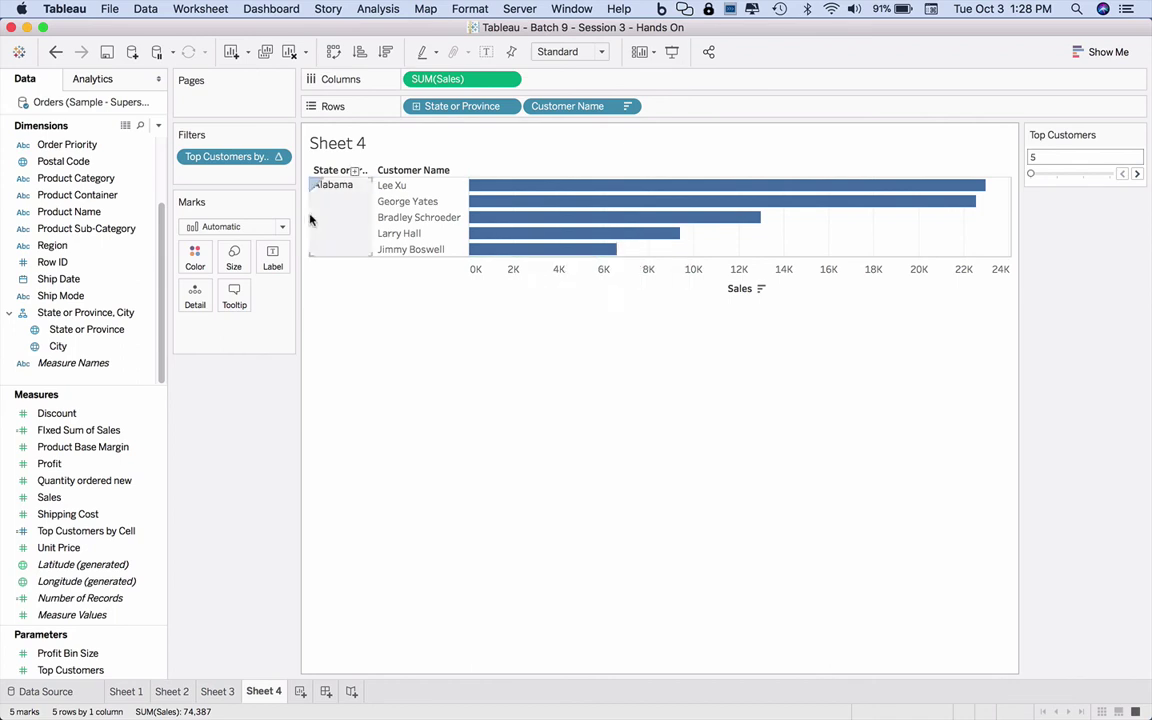
{"action": "left_click", "coordinate": [279, 158]}
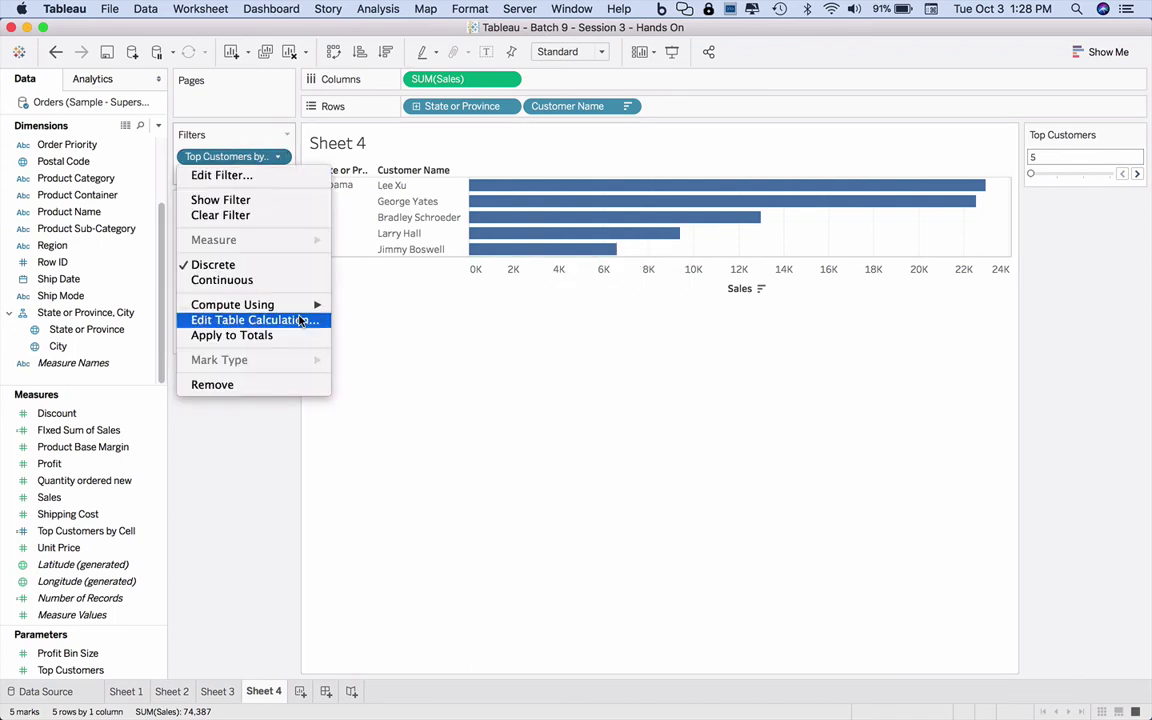
{"action": "mouse_move", "coordinate": [301, 308]}
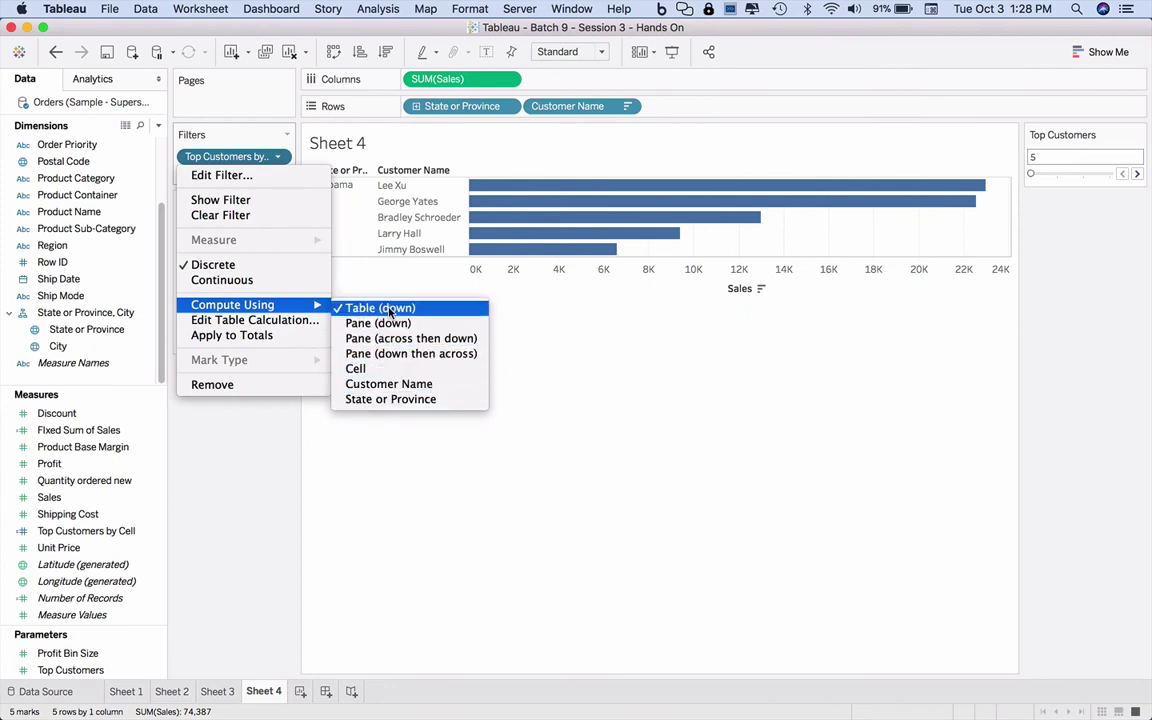
{"action": "left_click", "coordinate": [384, 370]}
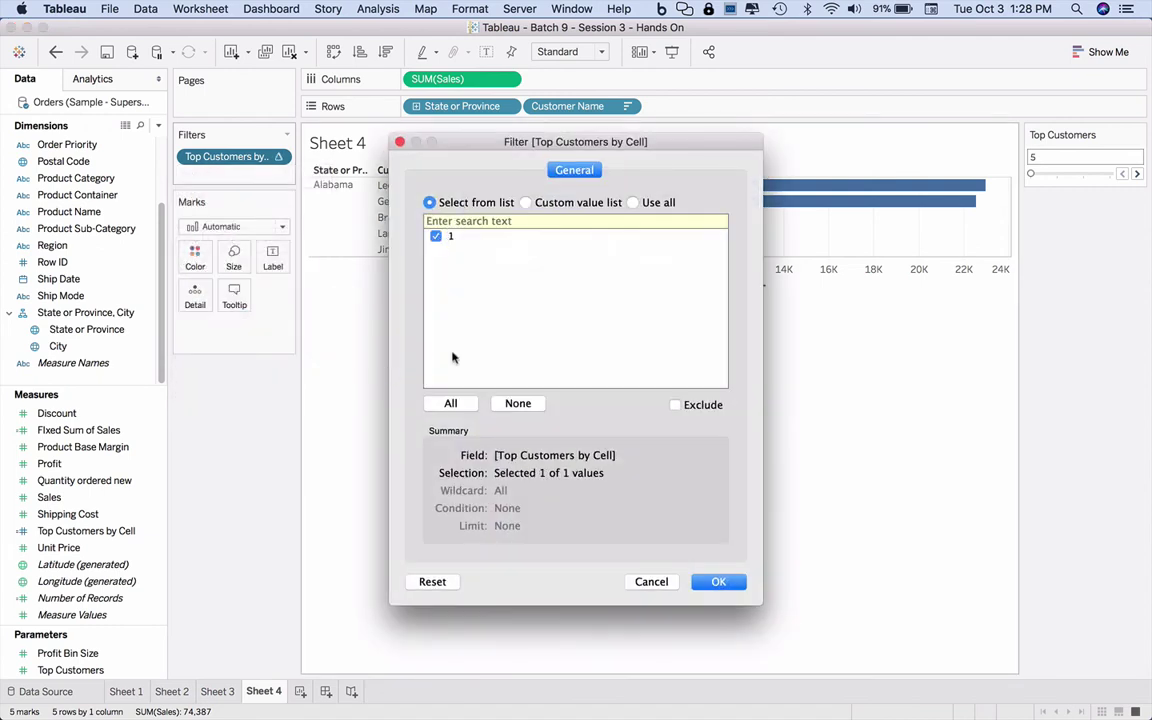
{"action": "left_click", "coordinate": [706, 583]}
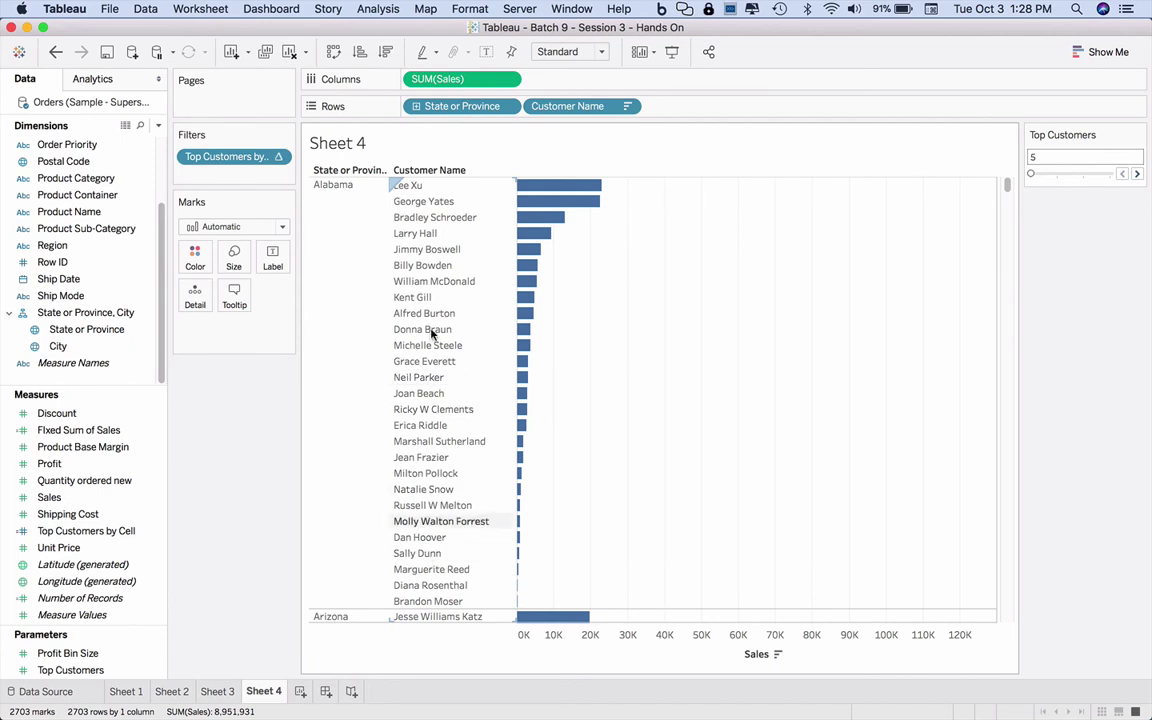
Set the Top Customers by Cell filter to compute using Pane (down), keeping only the value 1
{"action": "left_click", "coordinate": [278, 157]}
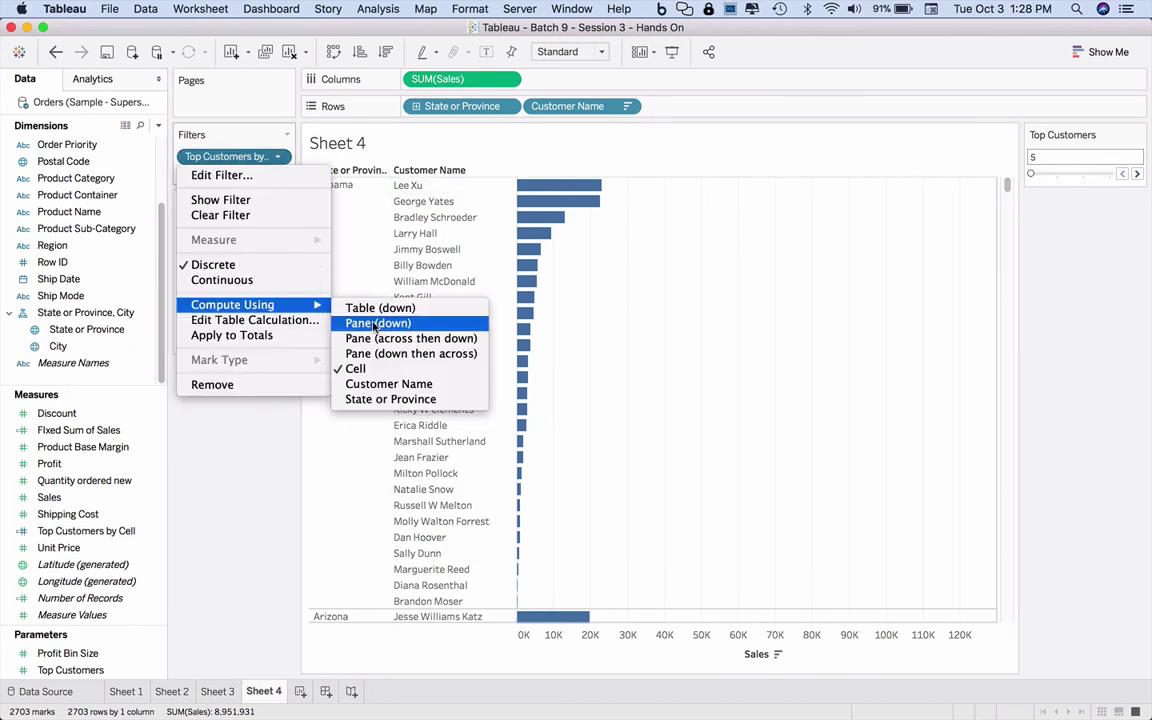
{"action": "left_click", "coordinate": [360, 321]}
{"action": "left_click", "coordinate": [436, 250]}
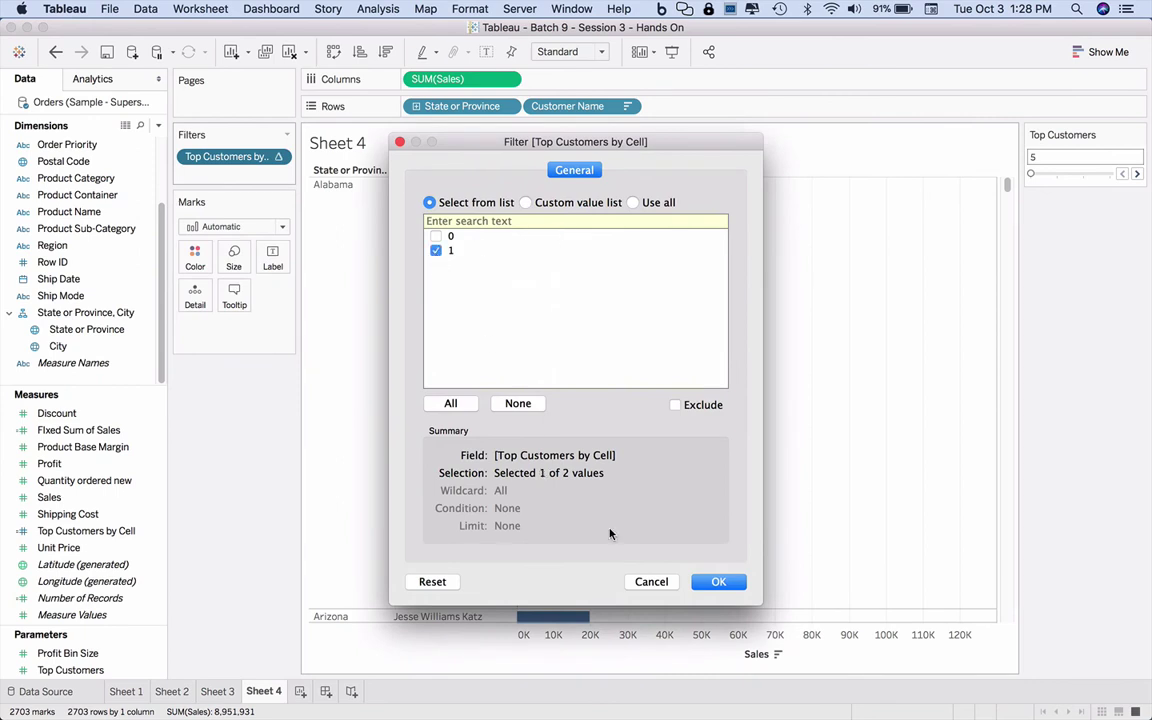
{"action": "left_click", "coordinate": [707, 582]}
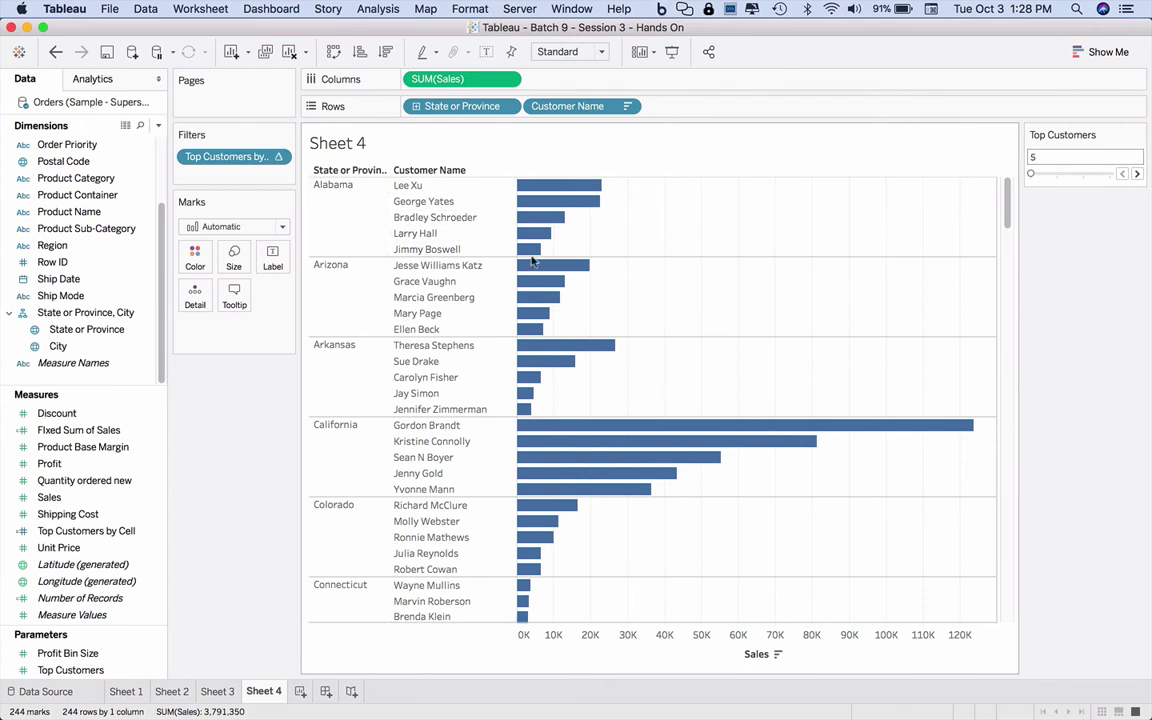
Expand State or Province to the City level and filter City to New York City only
{"action": "left_click", "coordinate": [415, 106]}
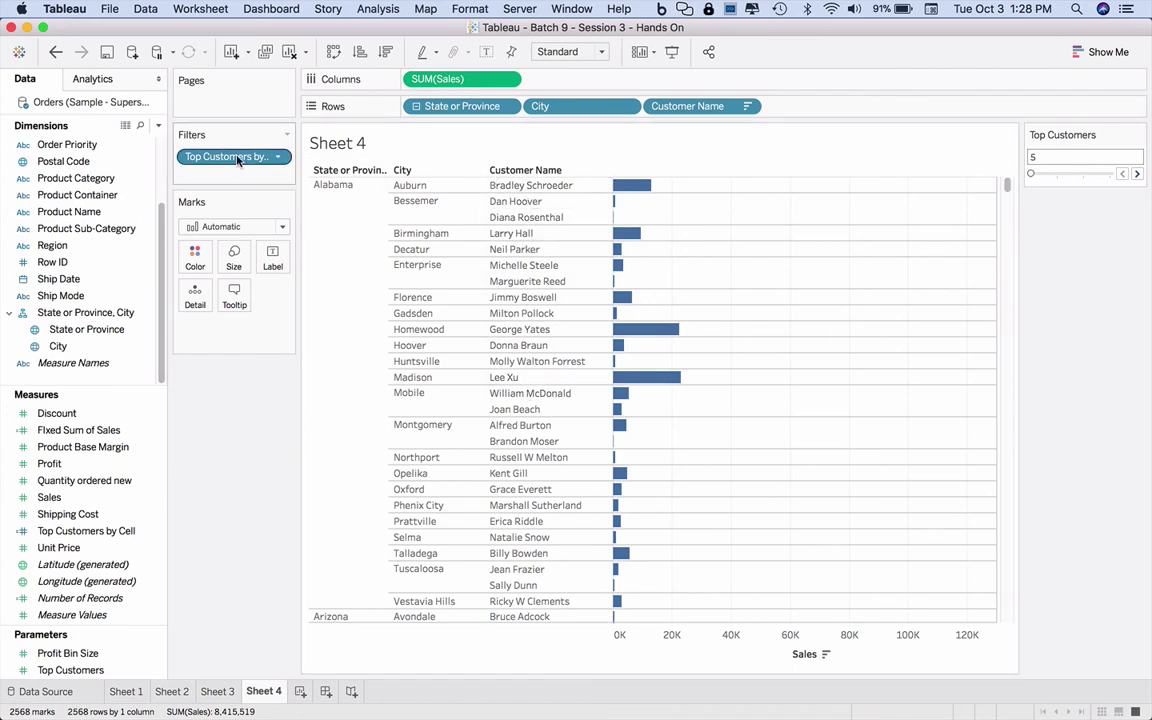
{"action": "left_click_drag", "start_coordinate": [72, 345], "coordinate": [183, 158]}
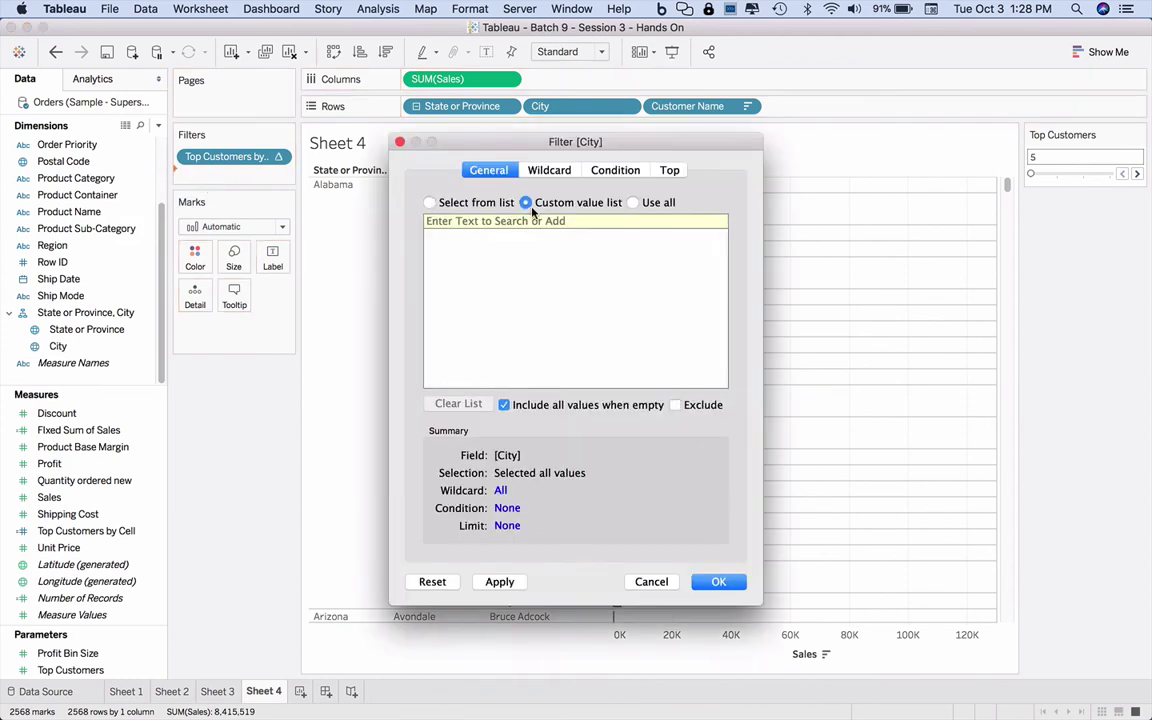
{"action": "left_click", "coordinate": [429, 203]}
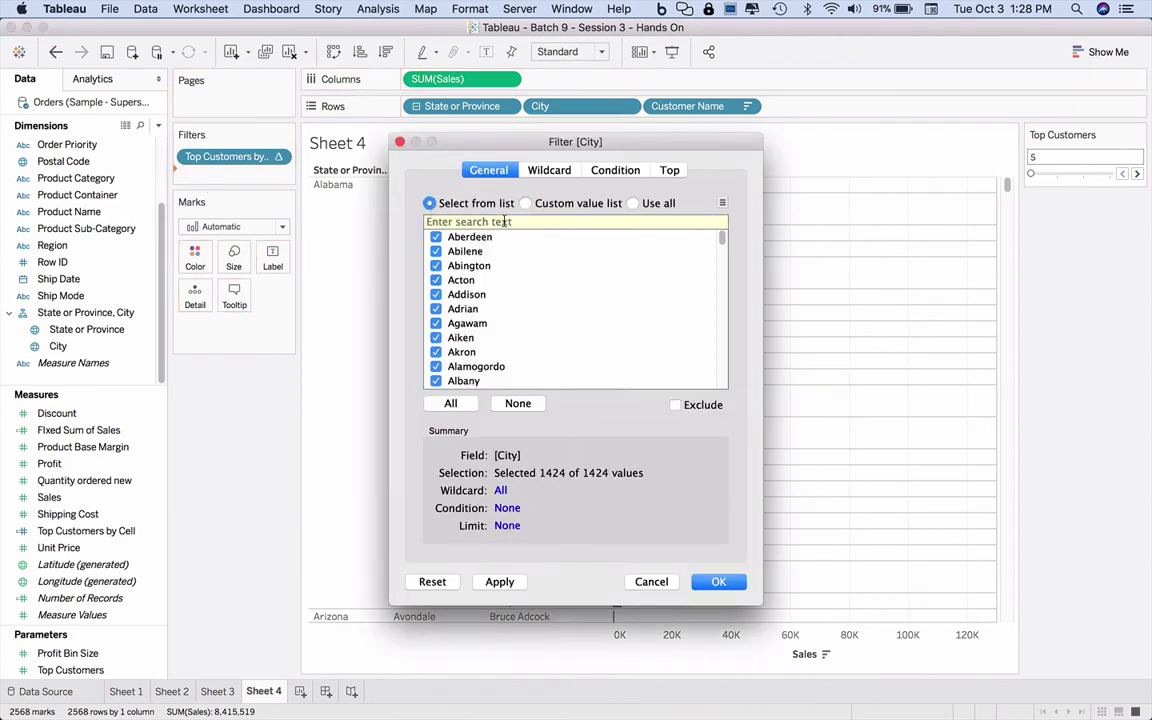
{"action": "left_click", "coordinate": [518, 403]}
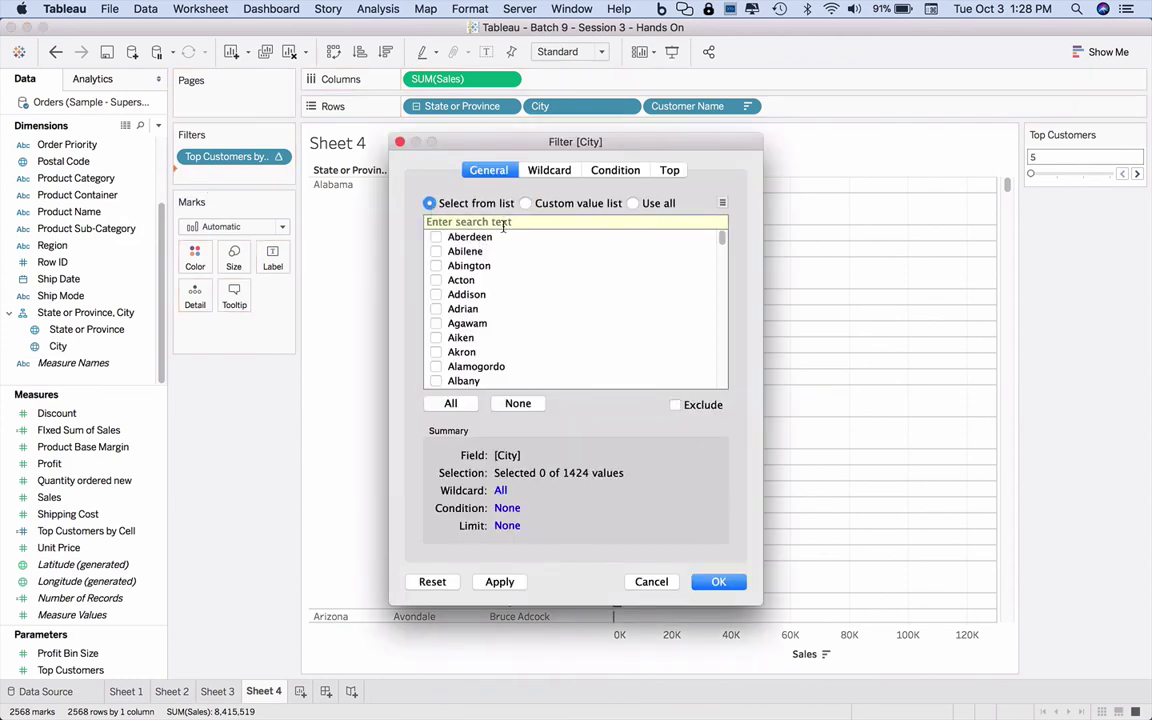
{"action": "left_click", "coordinate": [505, 222]}
{"action": "type", "text": "new york"}
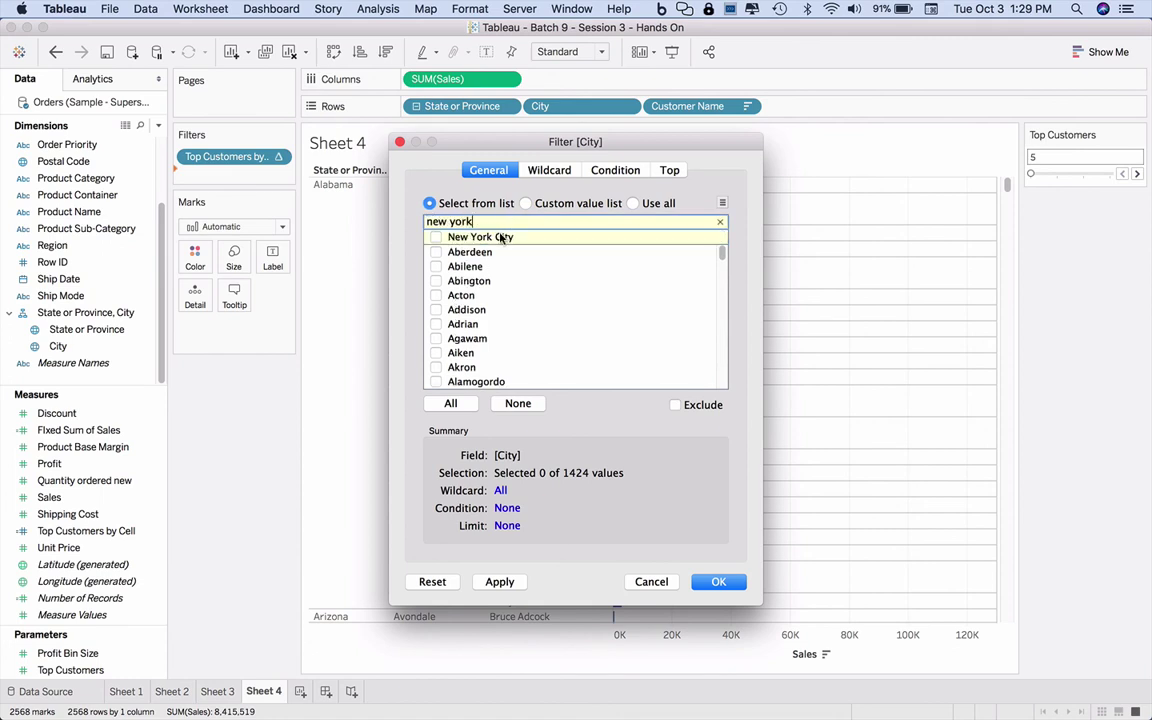
{"action": "left_click", "coordinate": [504, 237]}
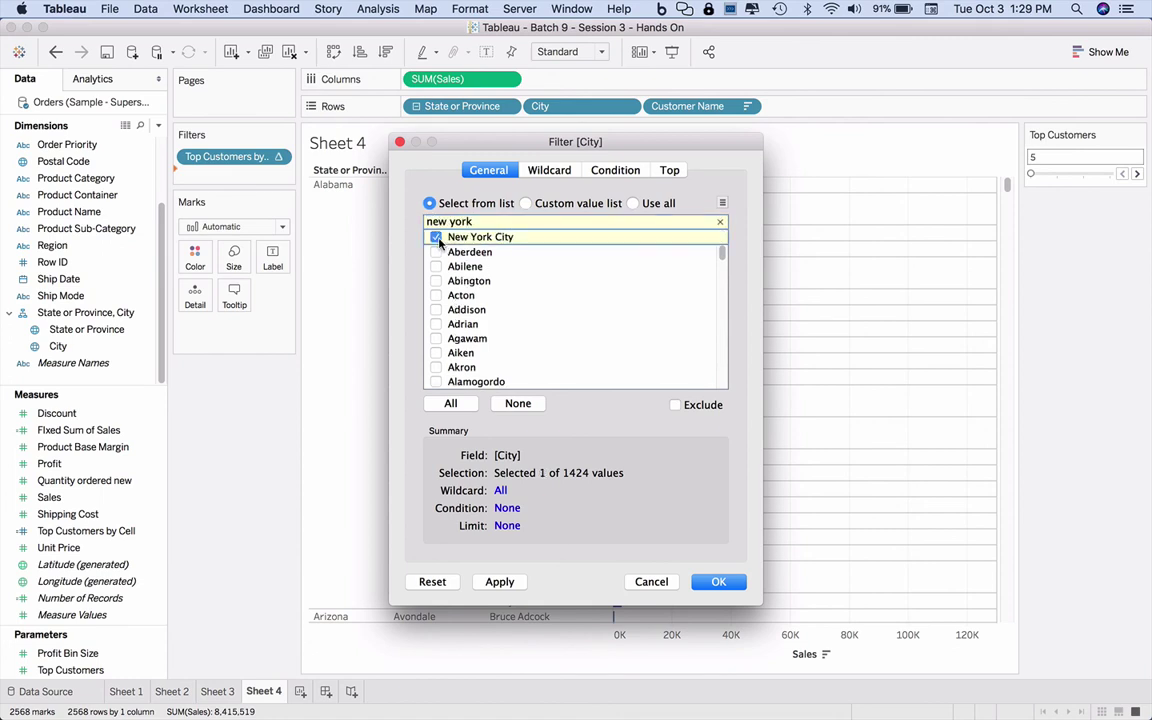
{"action": "left_click", "coordinate": [499, 581]}
{"action": "left_click", "coordinate": [718, 581]}
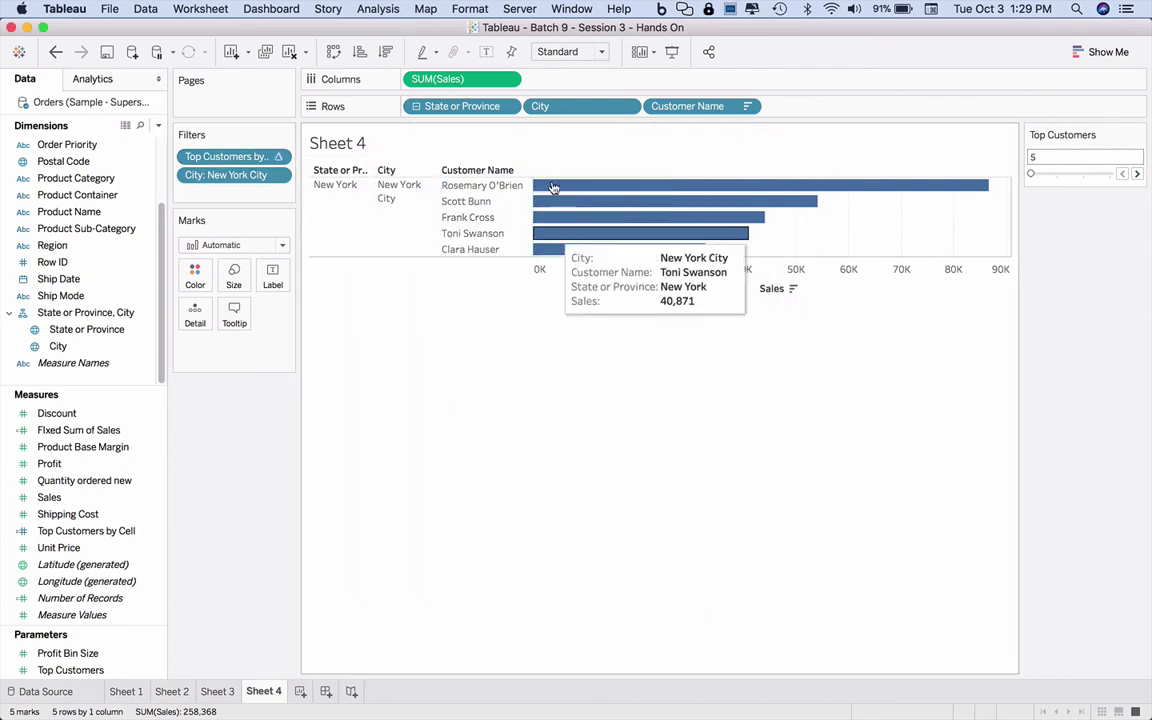
Raise the Top Customers parameter to 20, then collapse the hierarchy to the state level and expand it back to City
{"action": "left_click", "coordinate": [1137, 174]}
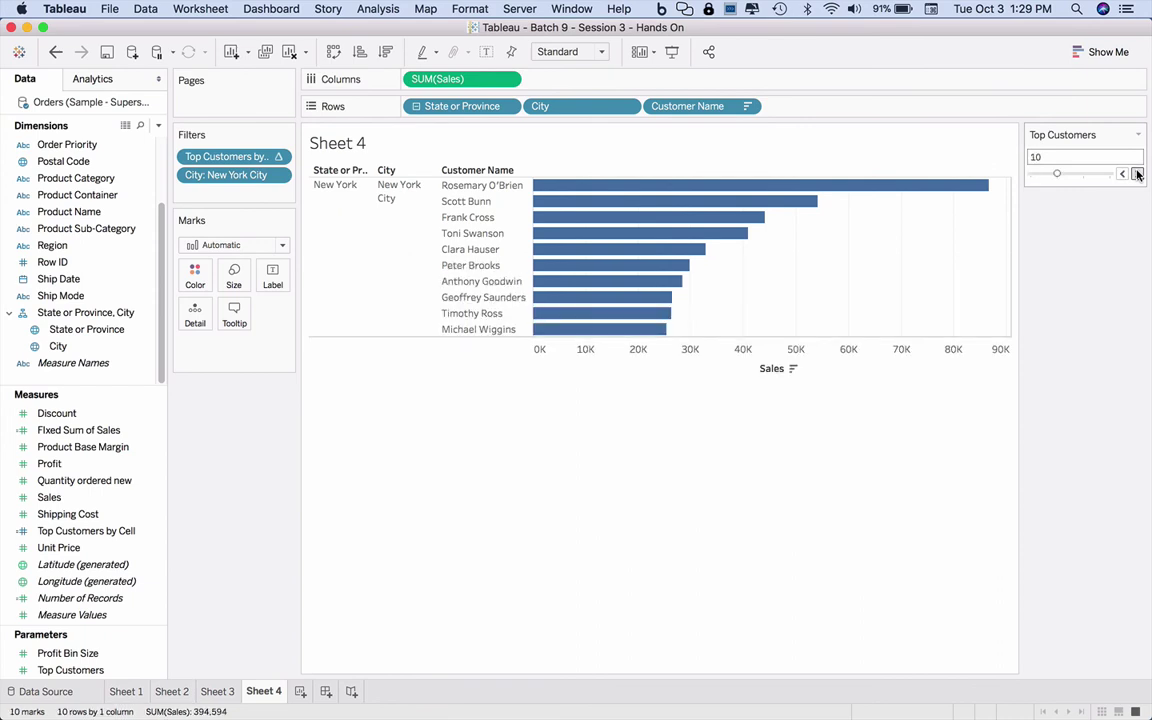
{"action": "left_click", "coordinate": [1137, 174]}
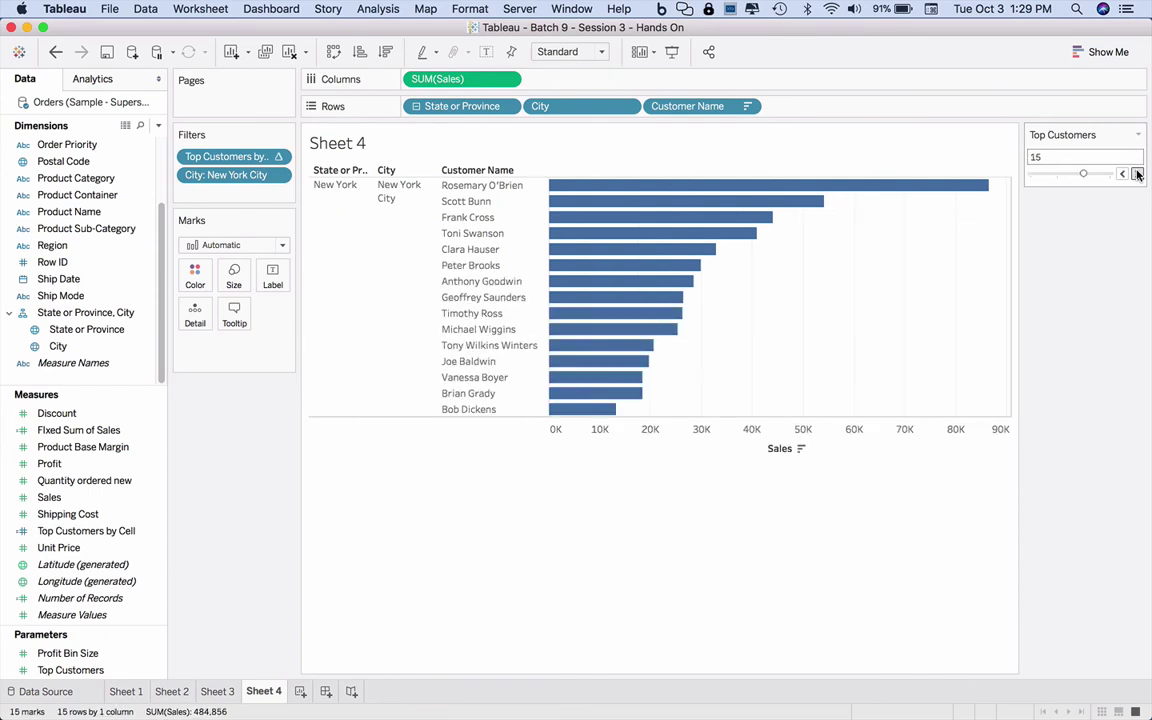
{"action": "left_click", "coordinate": [1137, 174]}
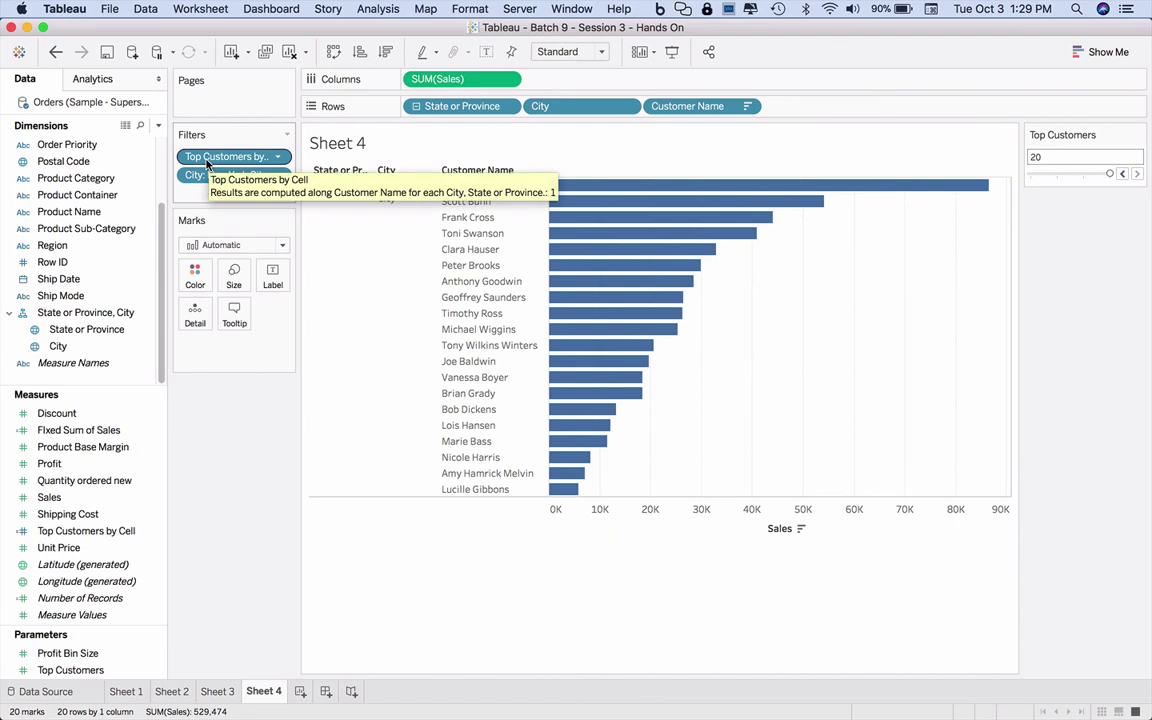
{"action": "left_click", "coordinate": [416, 106]}
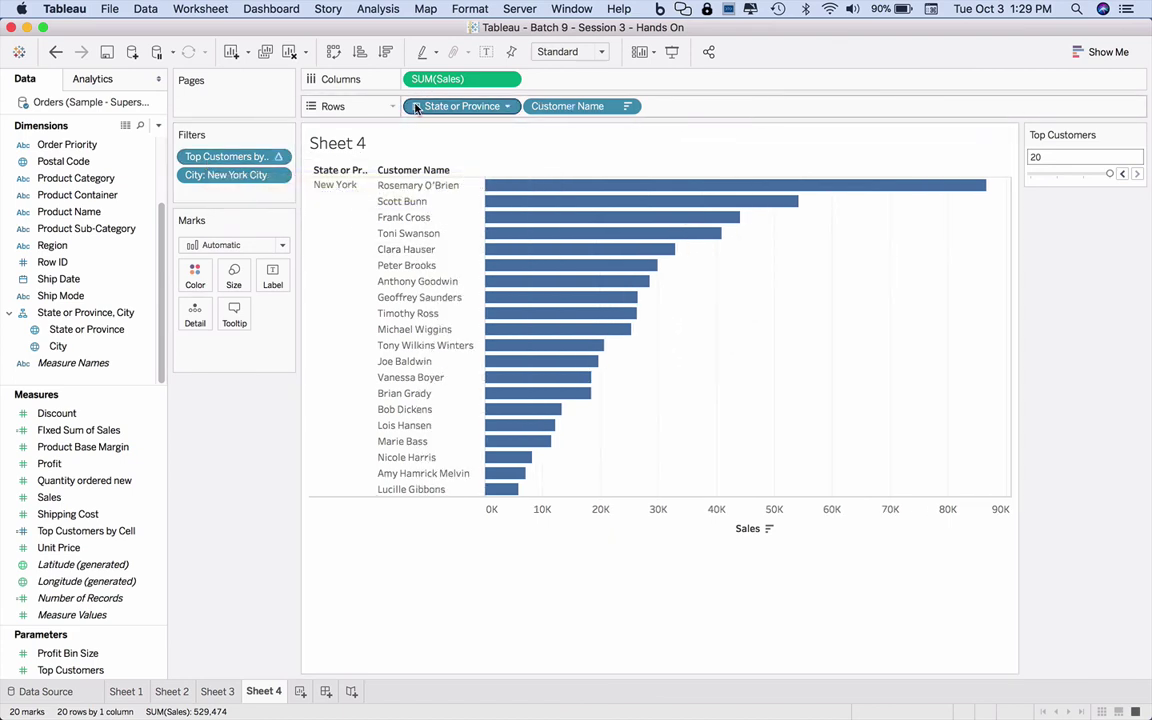
{"action": "left_click", "coordinate": [416, 106]}
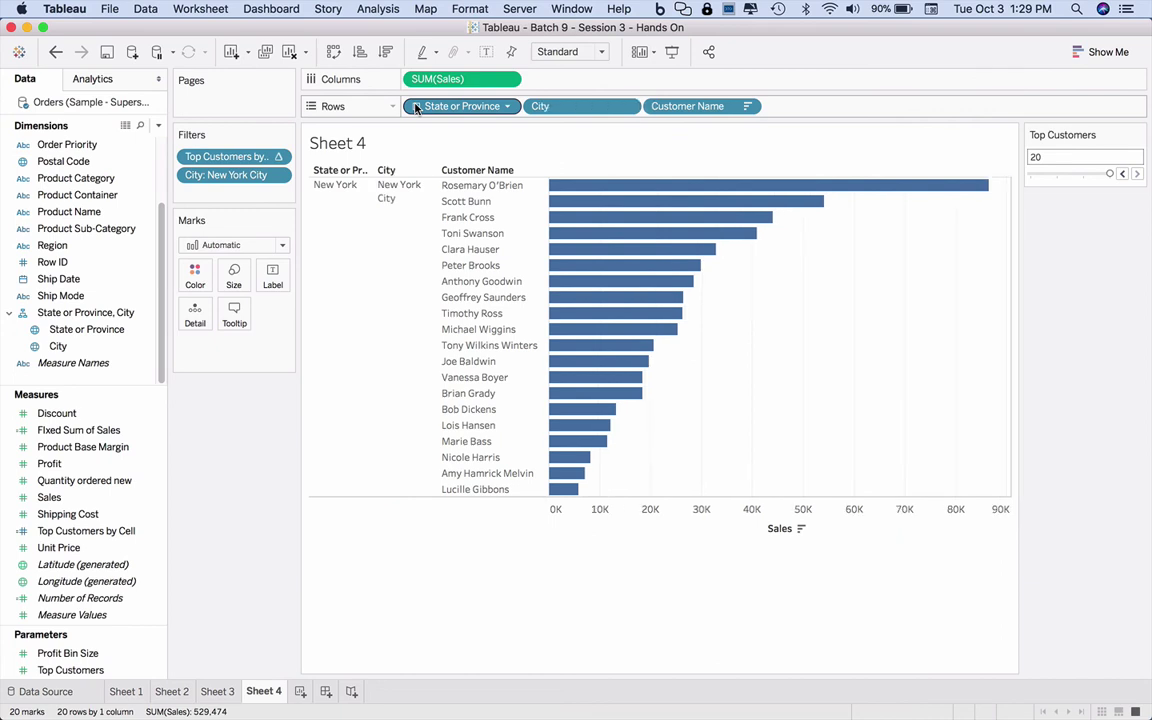